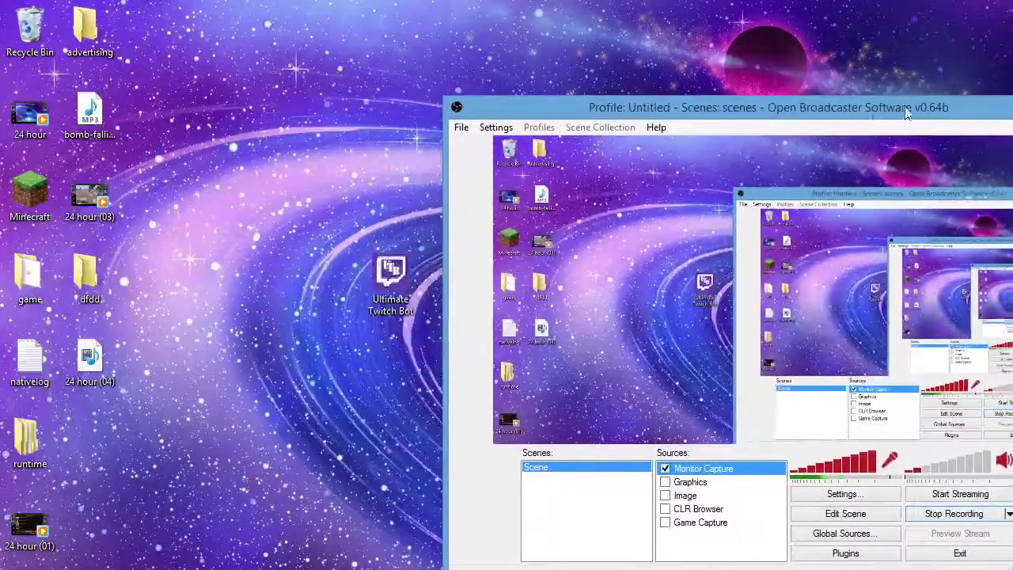
- Hide the OBS window and move the Ultimate Twitch Bot shortcut onto the dark planet
key(super+d)
drag(391, 277, 756, 378)
drag(858, 247, 685, 451)
drag(658, 419, 679, 420)
click(703, 416)
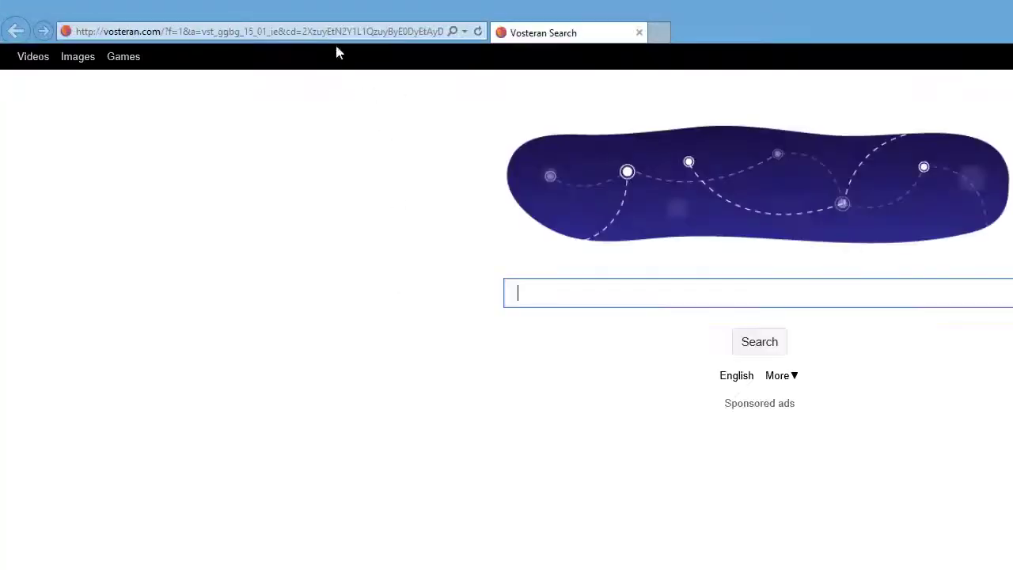
- Go to twitch.tv and log out of the current account
click(335, 31)
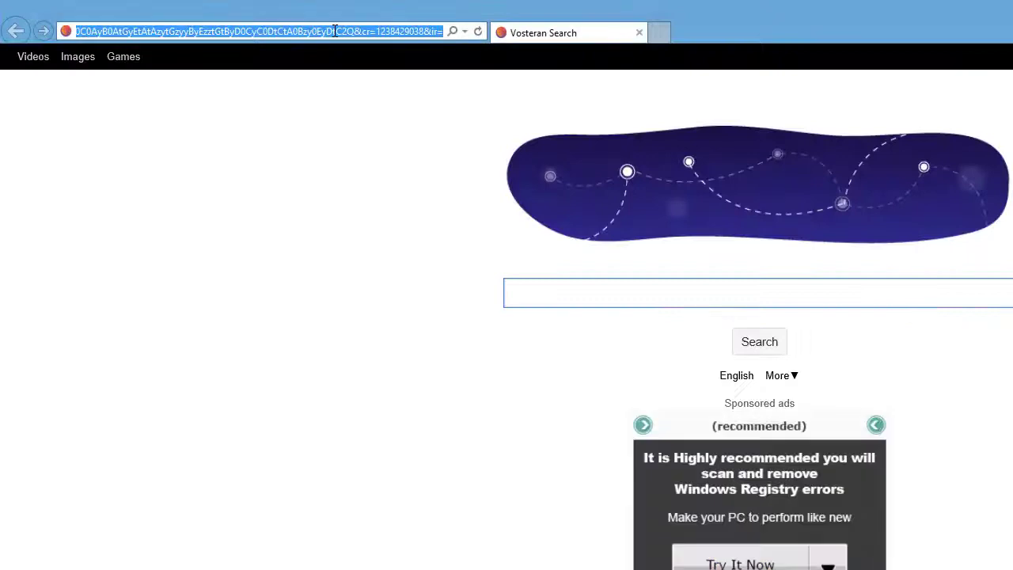
text(twitch.tv/)
key(Return)
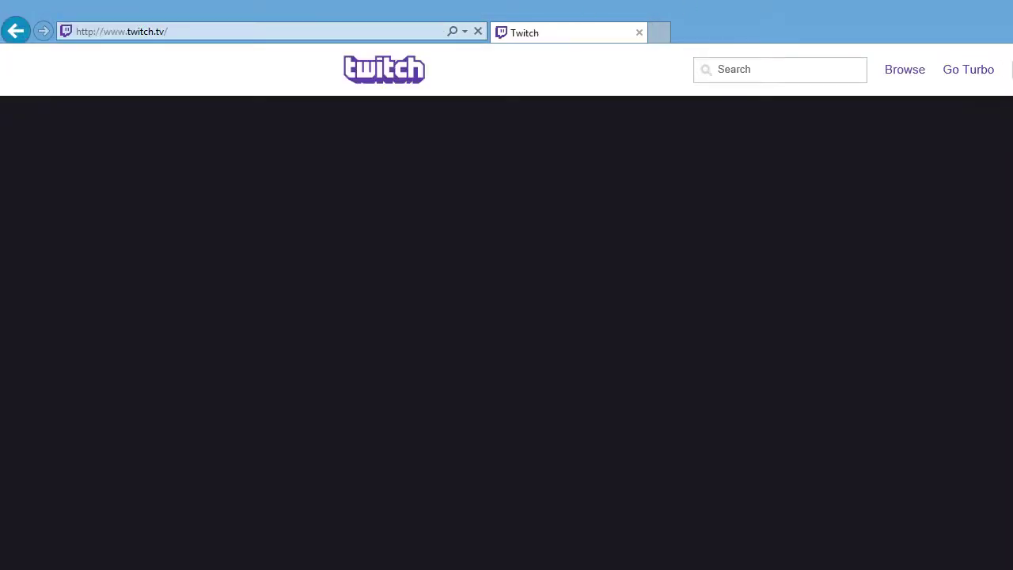
click(1005, 70)
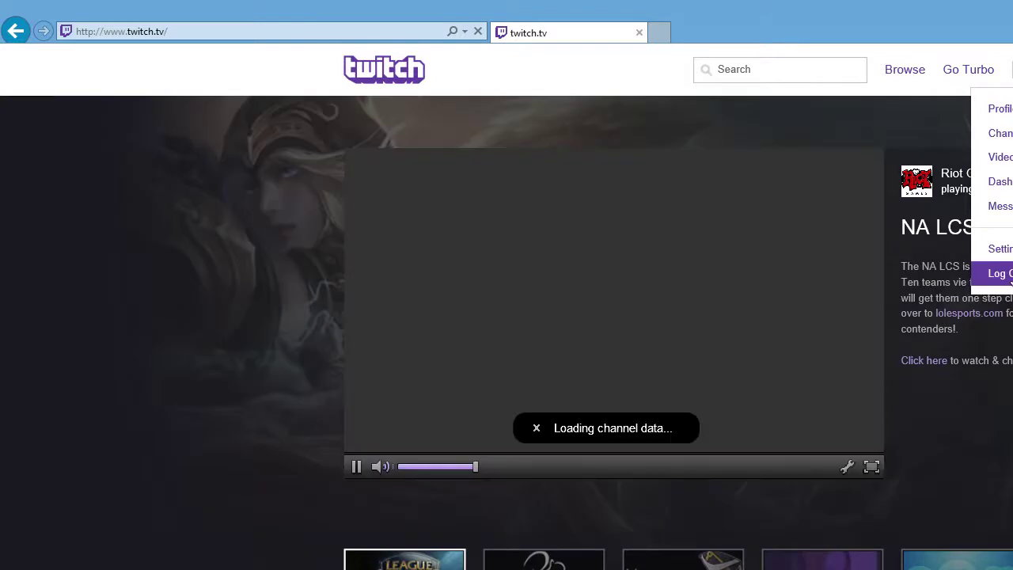
click(998, 273)
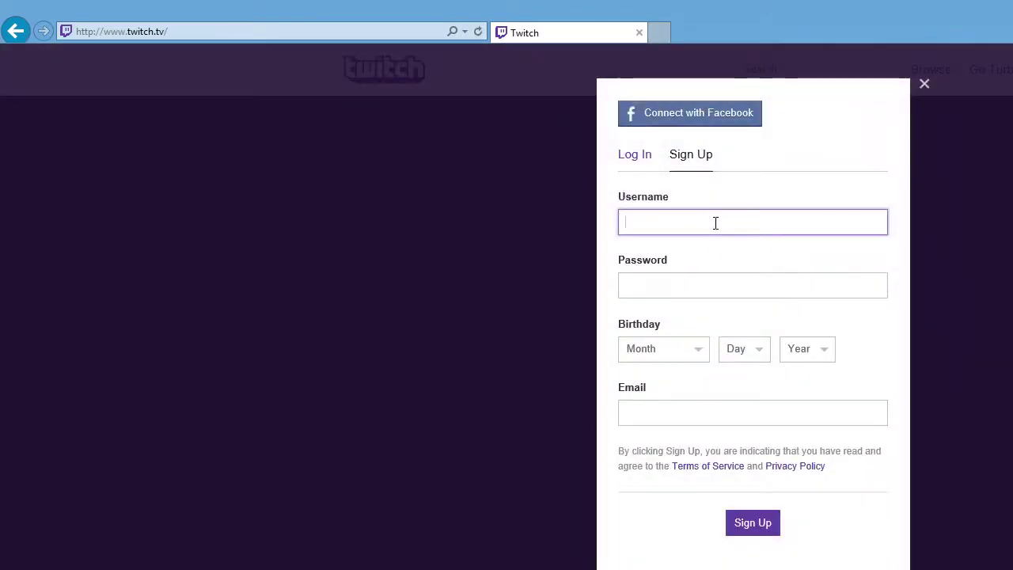
- Enter an available bot username in the sign-up form, then move to the password field
click(711, 225)
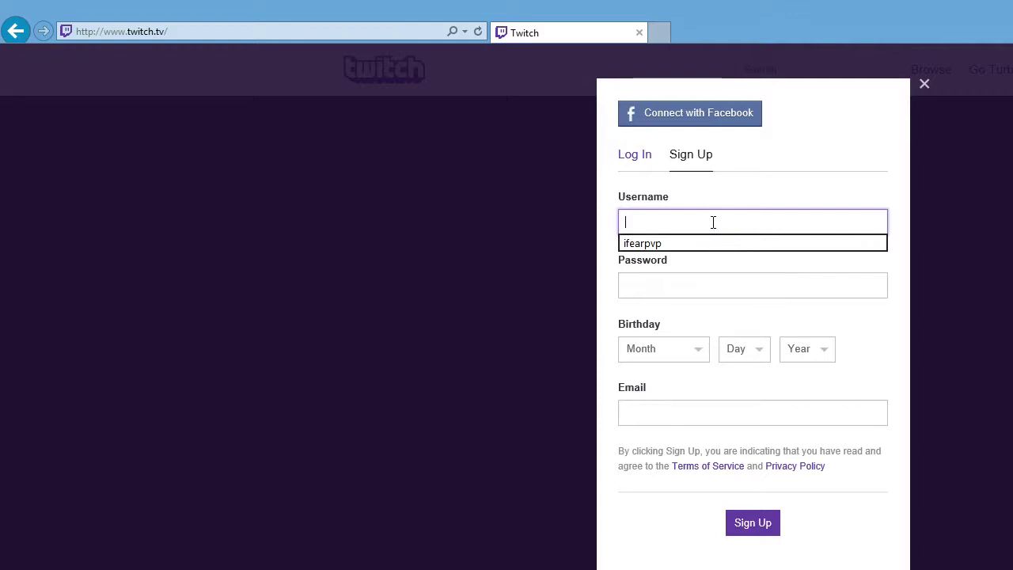
key(BackSpace)
key(BackSpace)
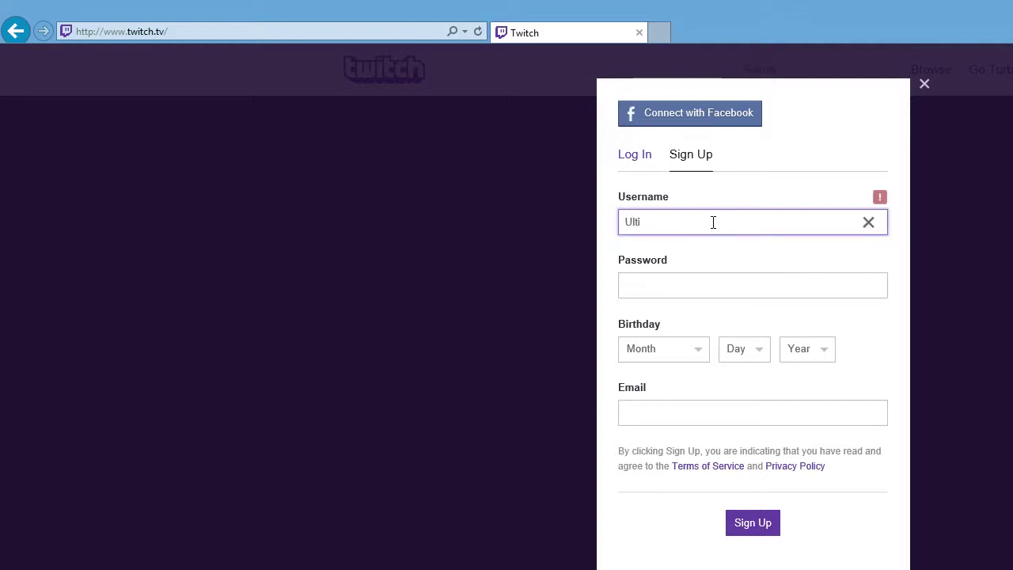
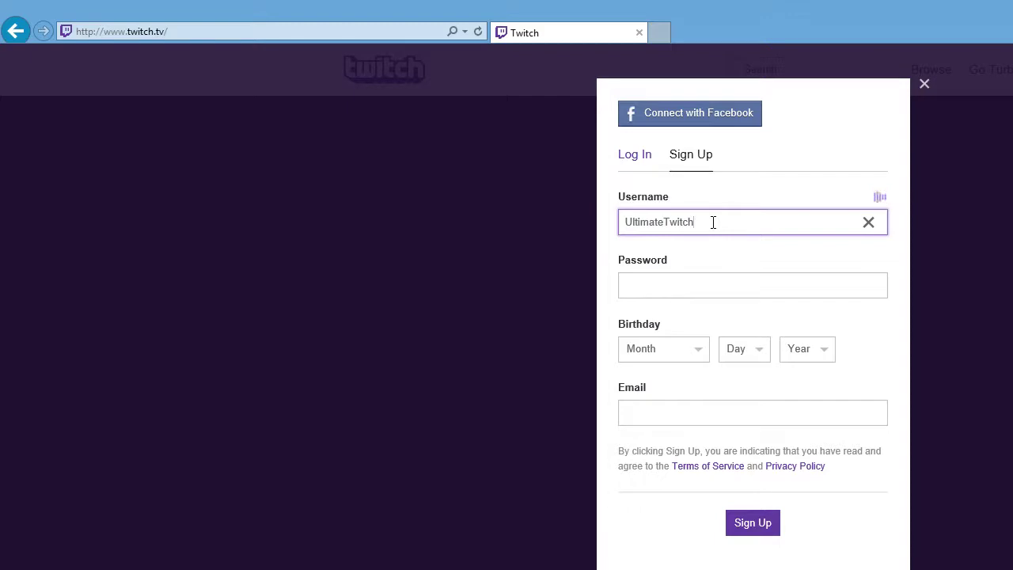
double_click(748, 219)
click(267, 266)
click(694, 283)
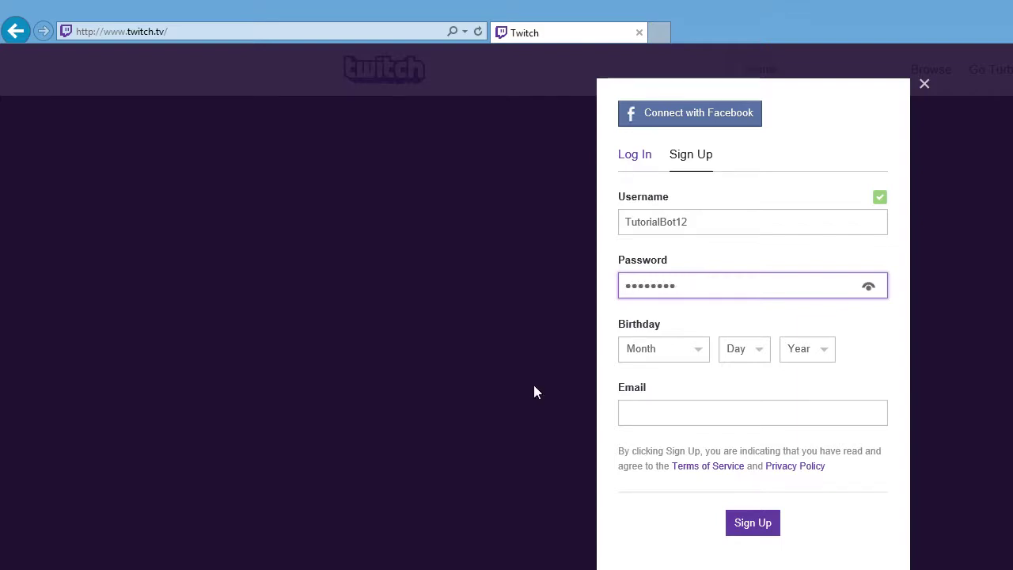
- Set the birthday to November 20, 1991
click(657, 350)
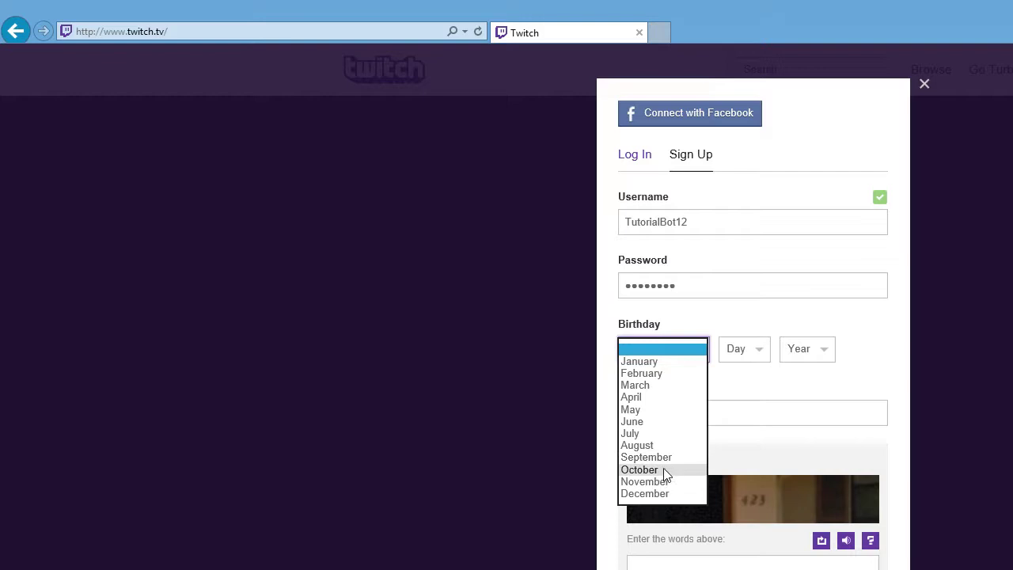
click(651, 481)
click(730, 352)
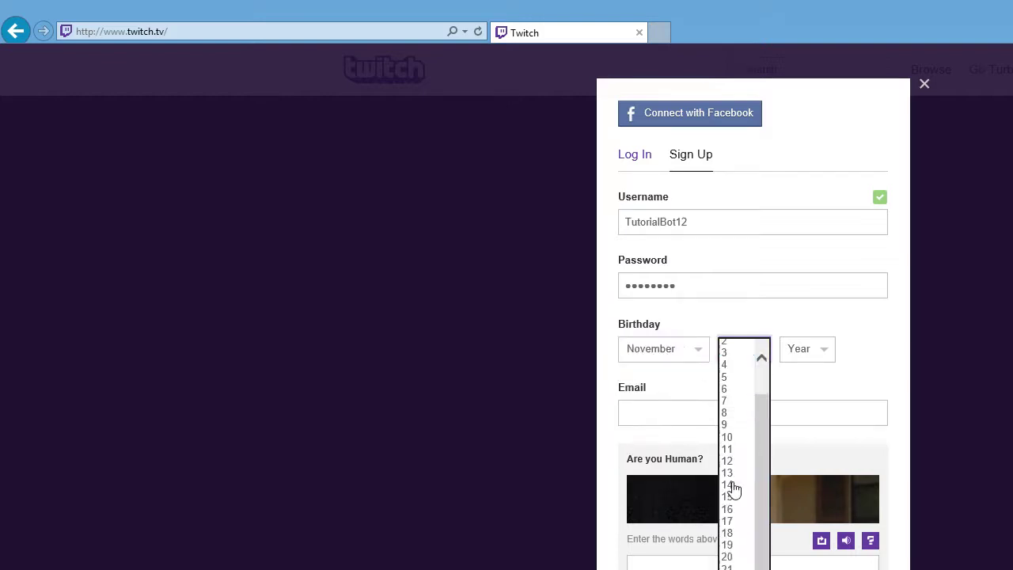
click(730, 557)
click(802, 352)
scroll(823, 435, down, 14)
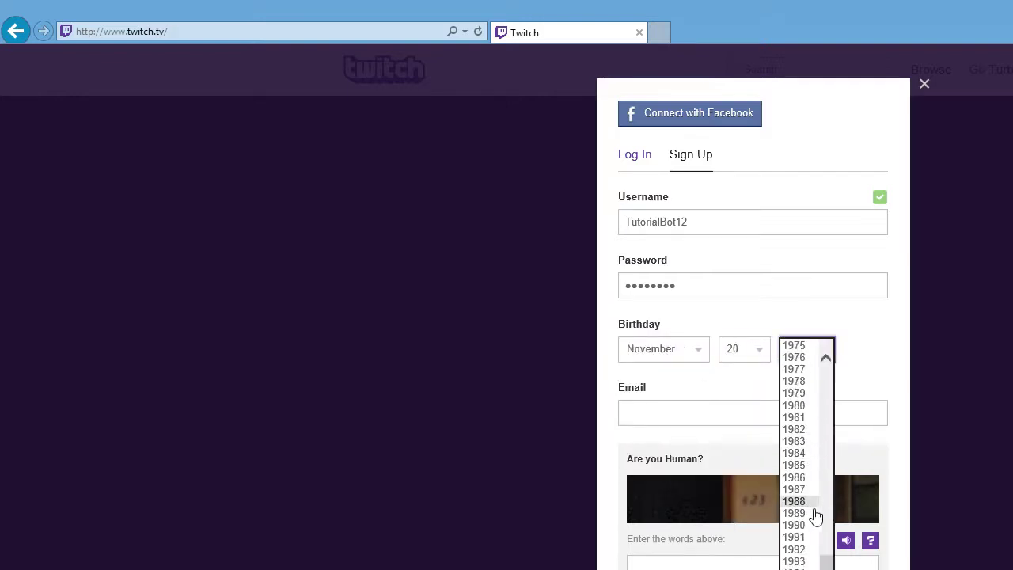
click(794, 536)
- Fill in the account's e-mail address and the captcha answer, then submit the sign-up
click(693, 414)
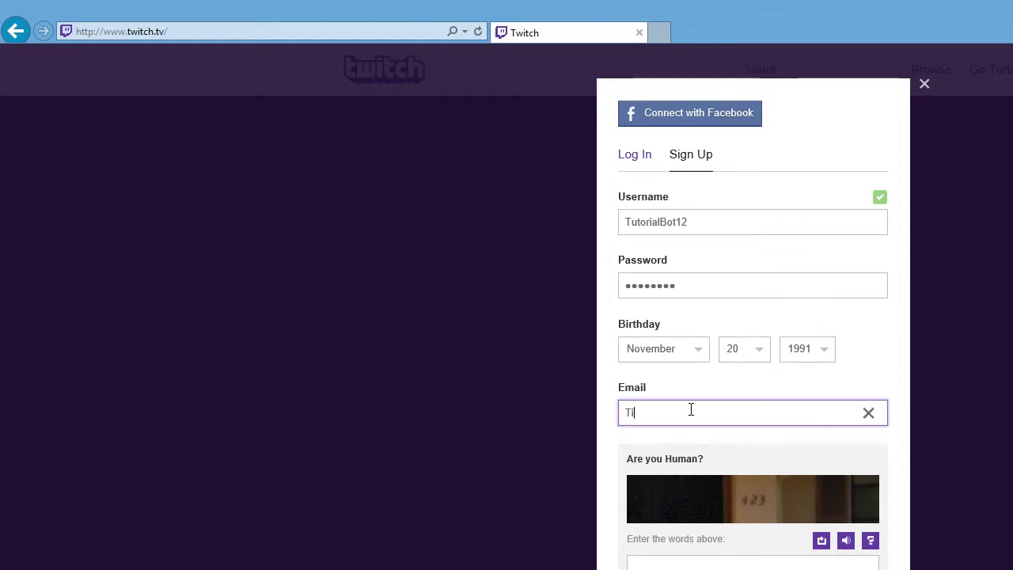
key(BackSpace)
key(BackSpace)
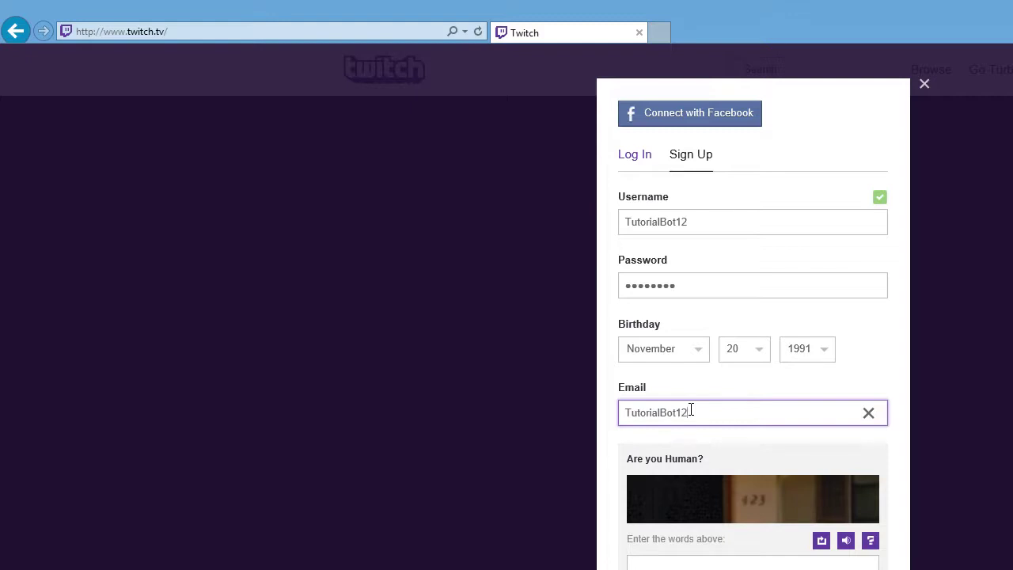
key(Tab)
click(713, 565)
text(424)
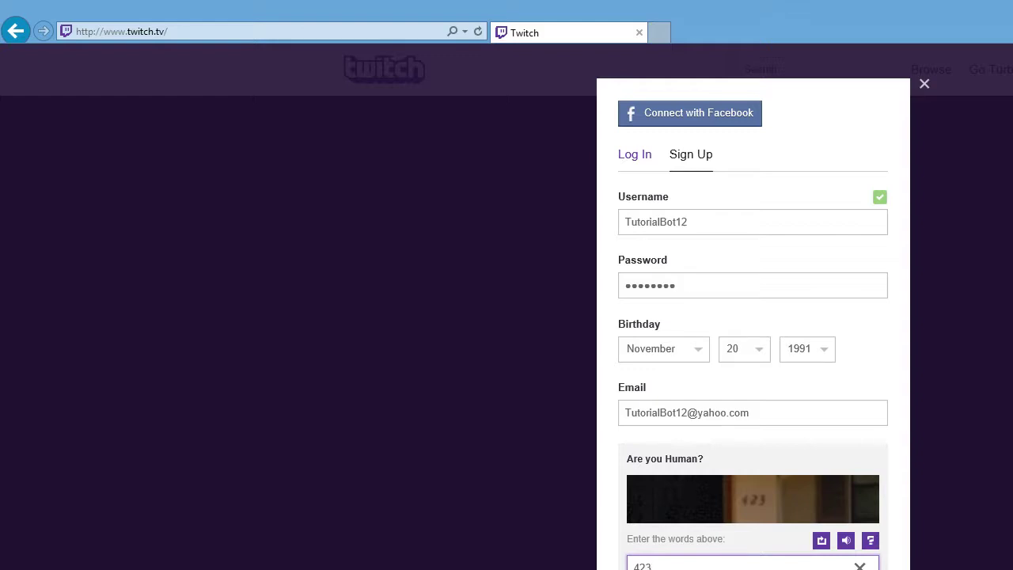
key(Return)
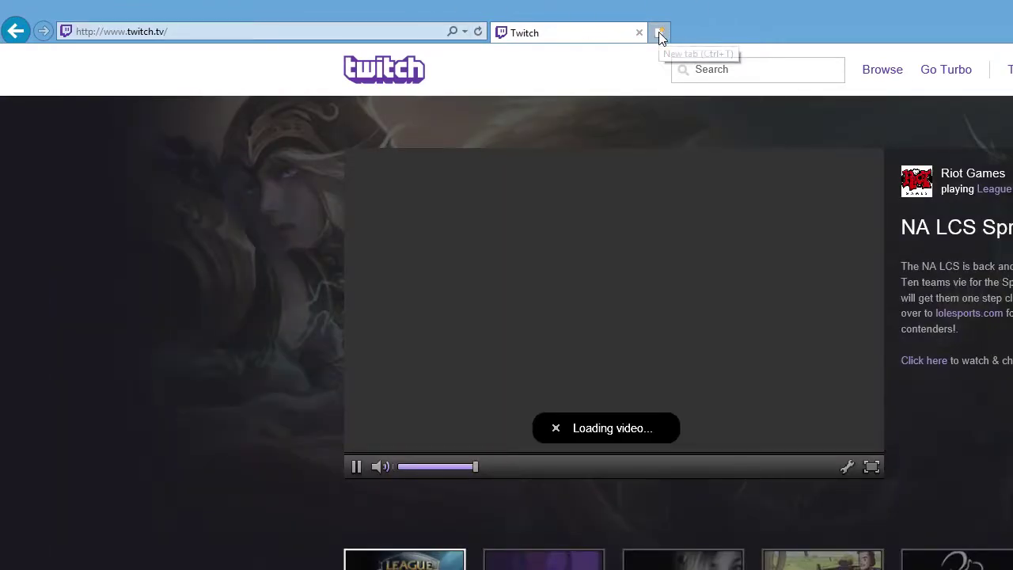
- Open a new tab and load a mistyped TwitchAlerts address
click(666, 37)
click(384, 35)
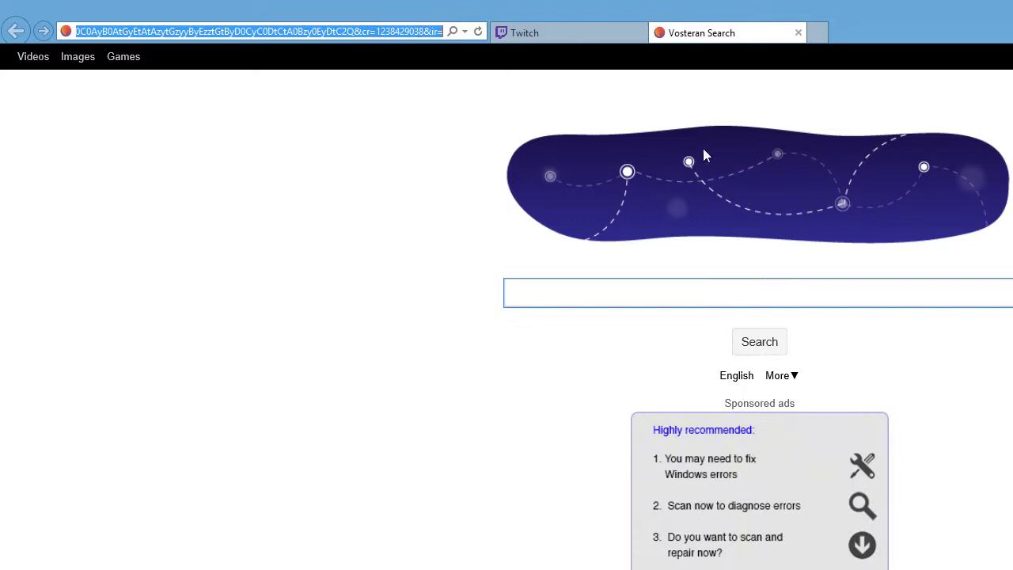
text(twiitc)
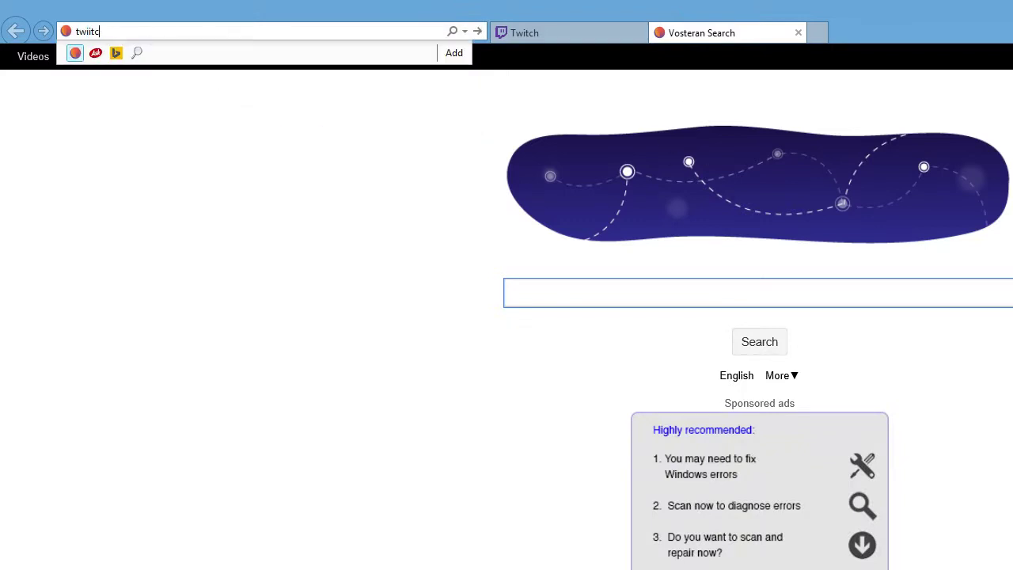
key(BackSpace)
text(tchaler)
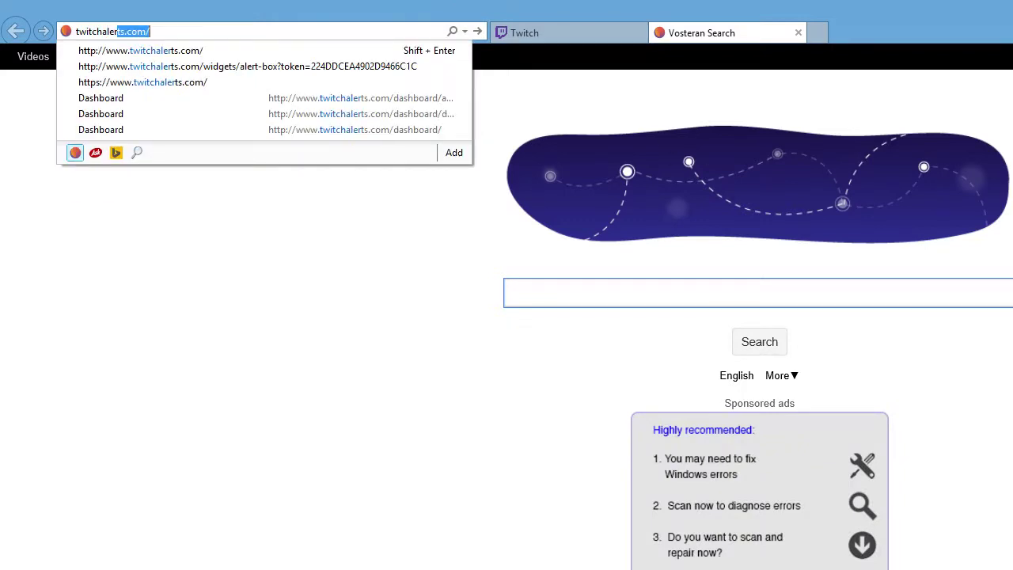
key(Return)
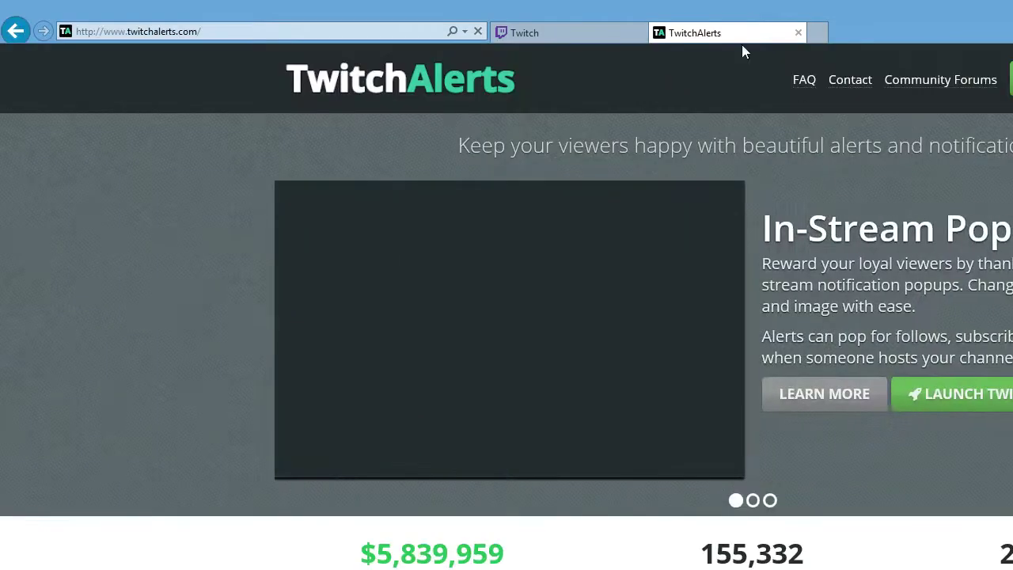
- Correct the address to twitchapps.com and load it beside the Twitch tab
click(242, 28)
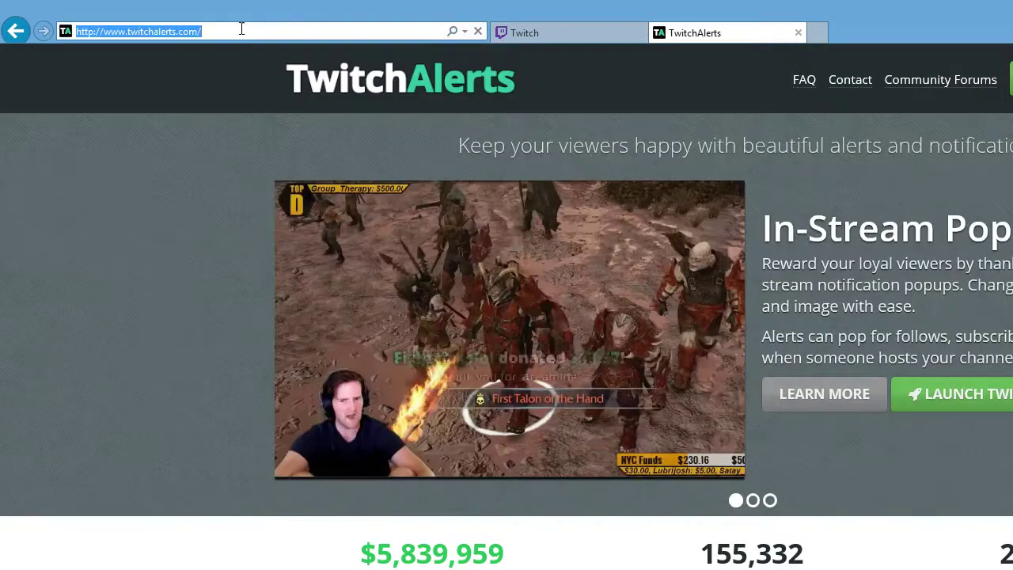
drag(242, 29, 168, 30)
key(BackSpace)
key(BackSpace)
key(BackSpace)
key(BackSpace)
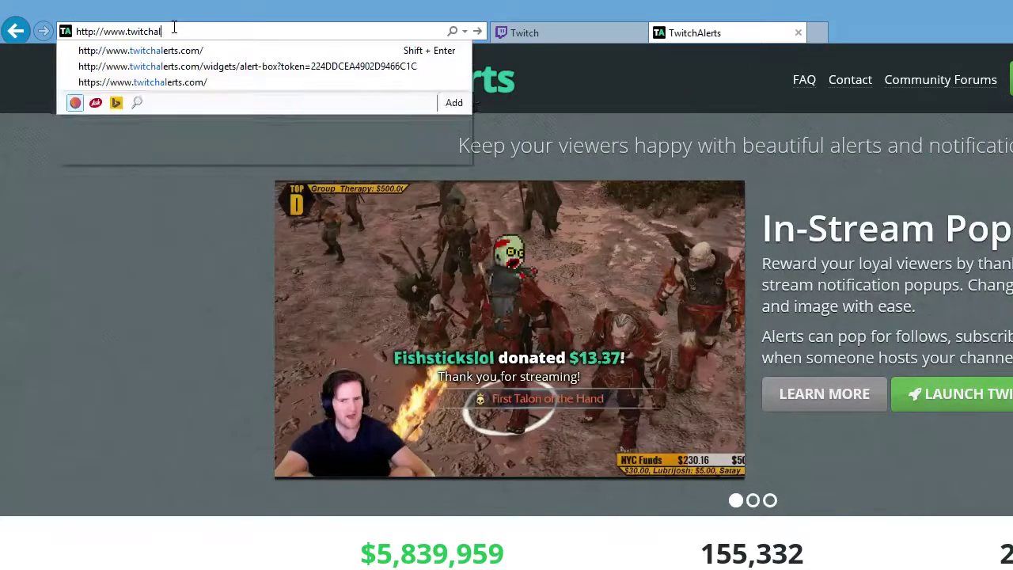
text(pps.)
key(Return)
click(516, 36)
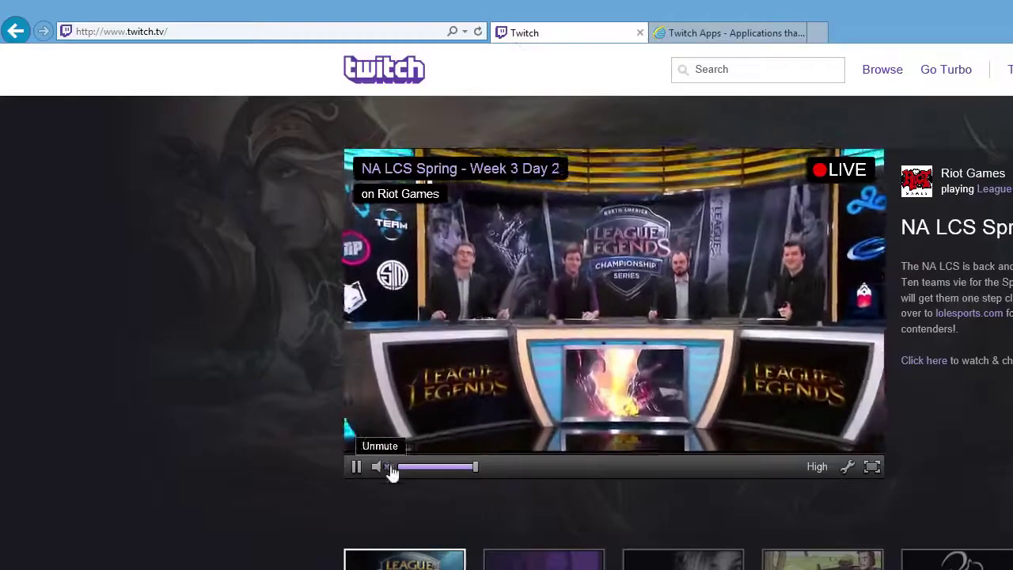
click(680, 33)
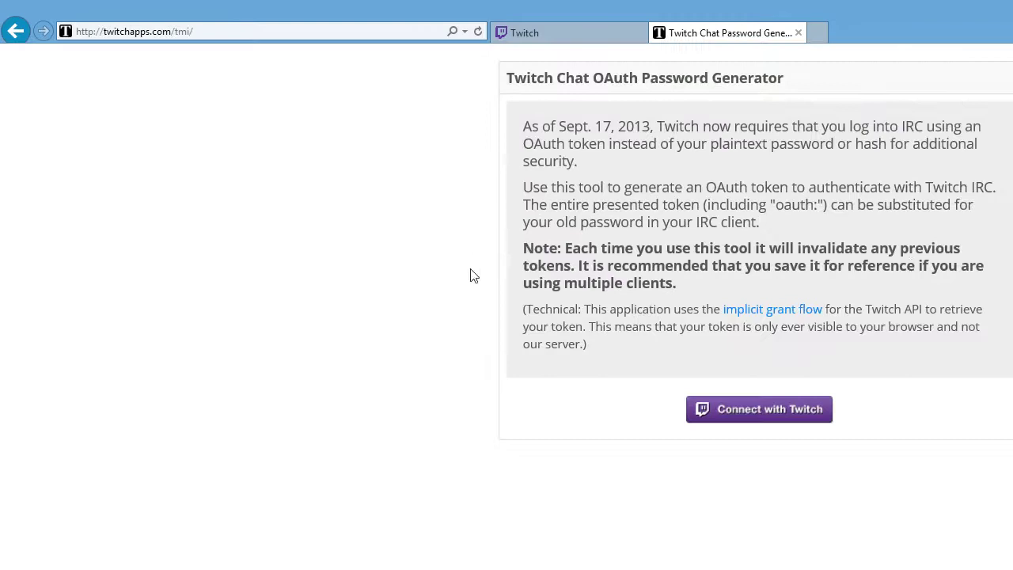
- Authorize the TMI OAuth Generator for the bot account and select the generated oauth: password
click(715, 408)
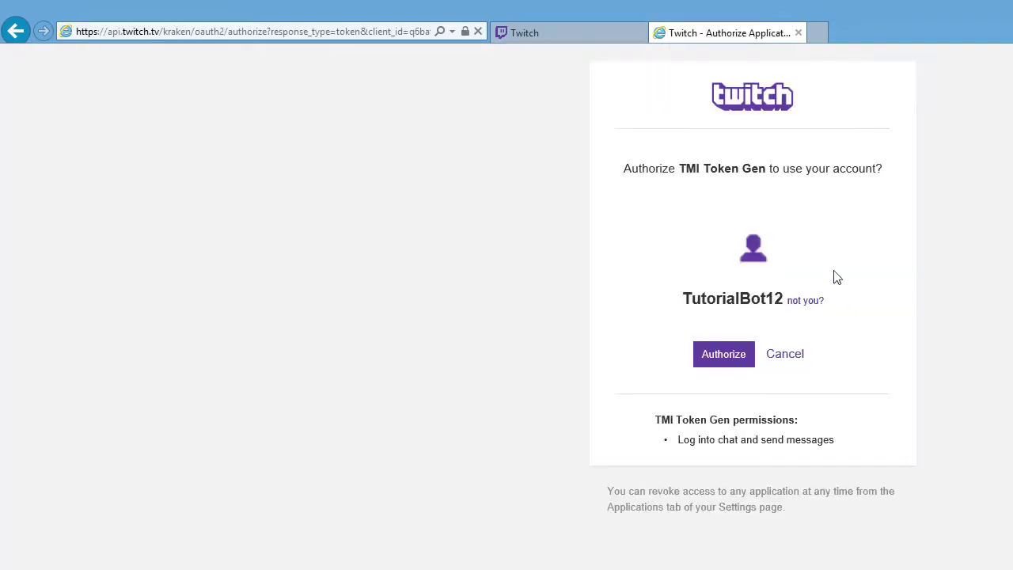
drag(685, 298, 772, 302)
click(715, 305)
drag(685, 306, 782, 310)
click(766, 288)
drag(683, 299, 781, 310)
click(774, 302)
drag(688, 298, 766, 303)
click(731, 354)
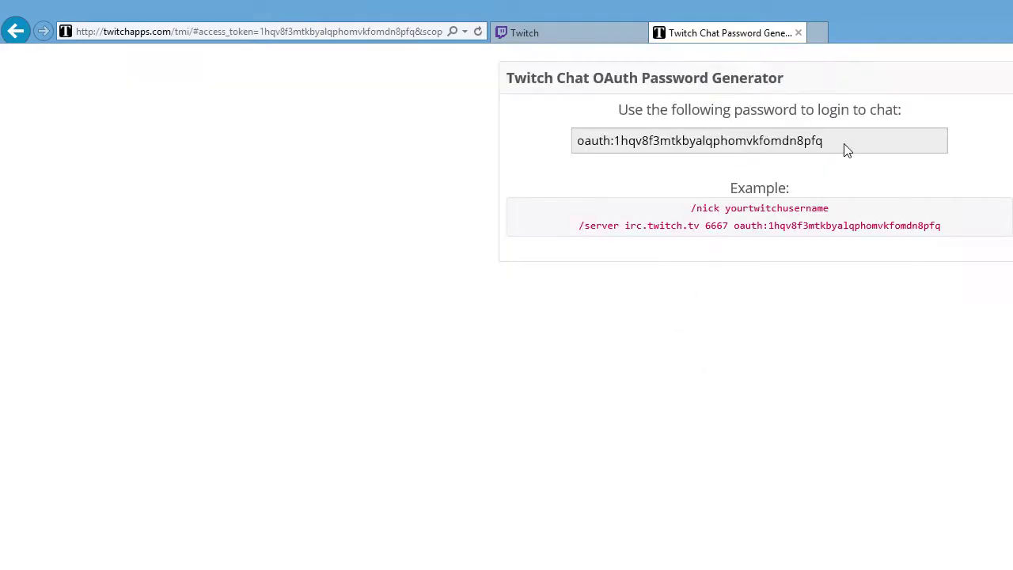
drag(845, 147, 667, 143)
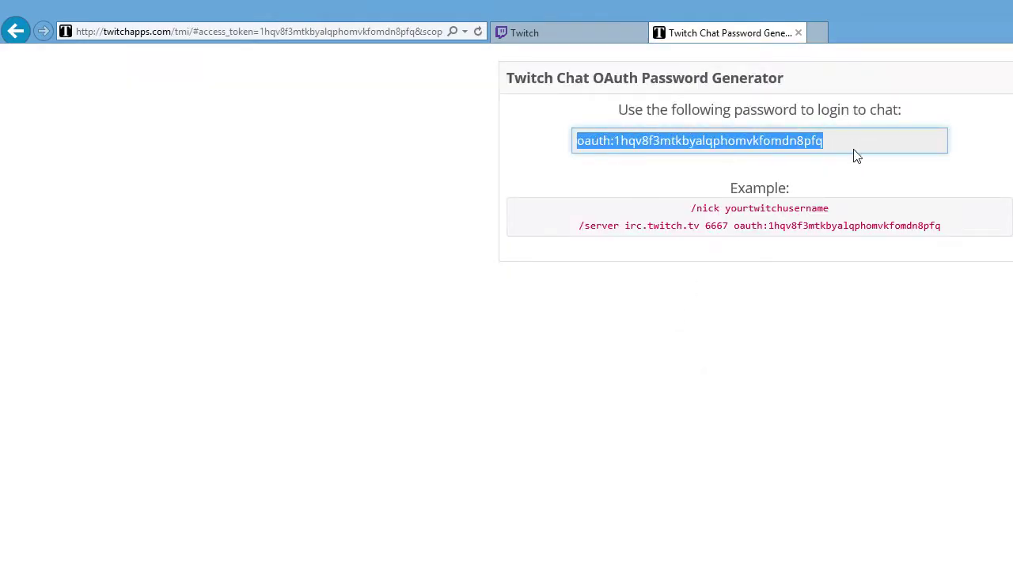
drag(857, 152, 595, 151)
- Close the generator tab, launch Ultimate Twitch Bot and dismiss the first-run and update notices
click(799, 34)
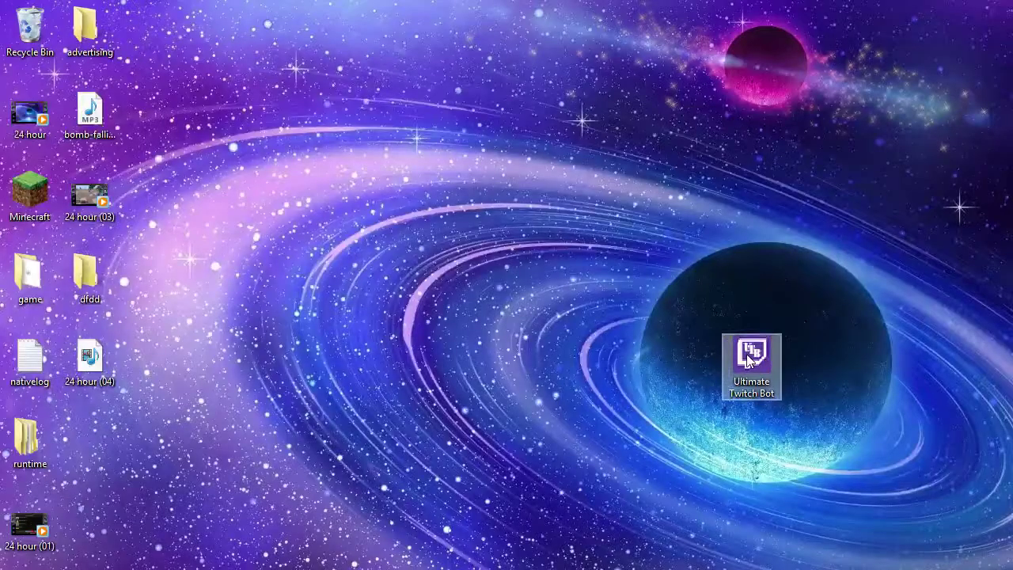
double_click(749, 360)
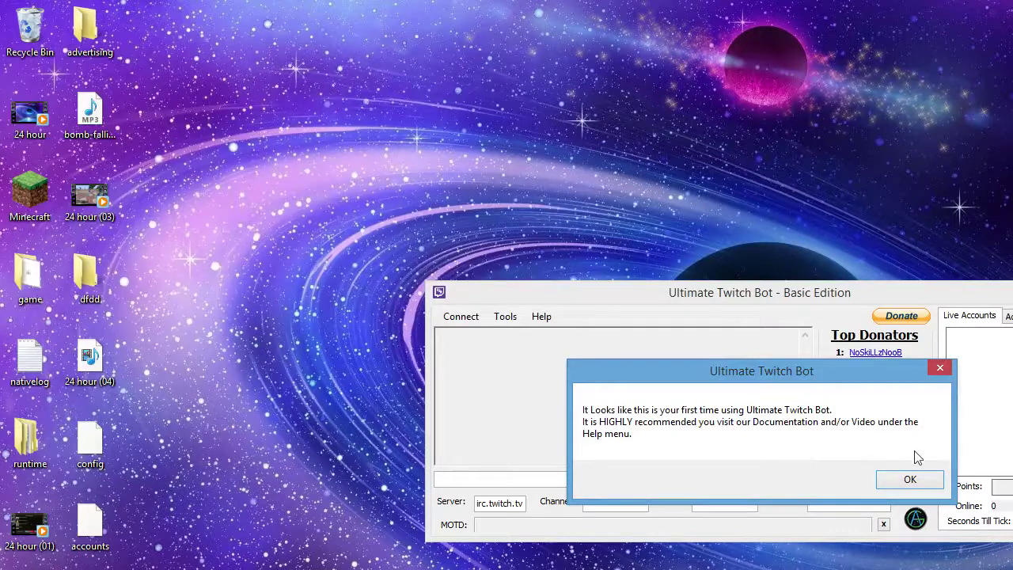
click(911, 478)
click(843, 473)
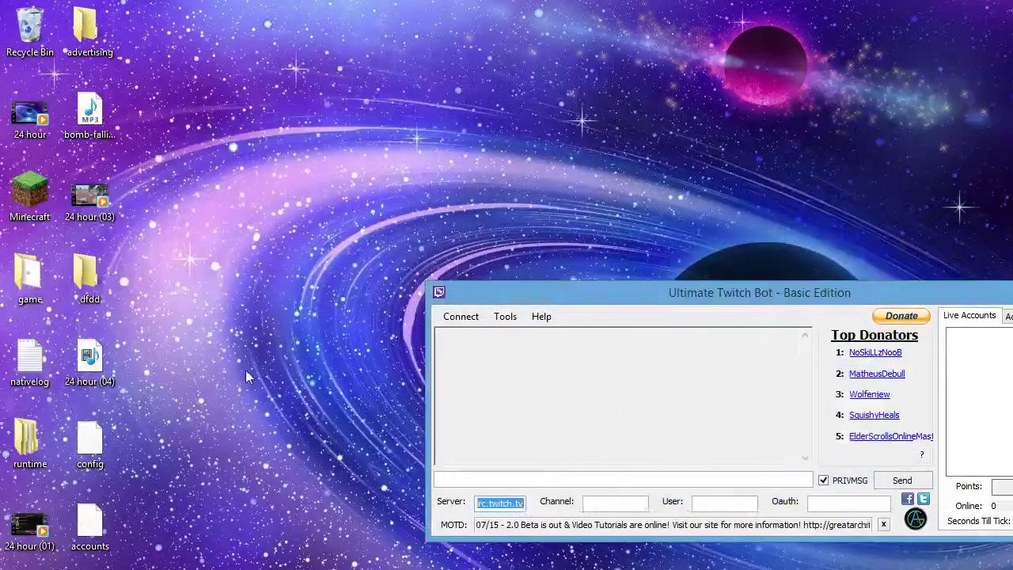
- Move the config and accounts files together higher up the desktop
drag(156, 417, 80, 560)
drag(89, 440, 443, 137)
click(711, 153)
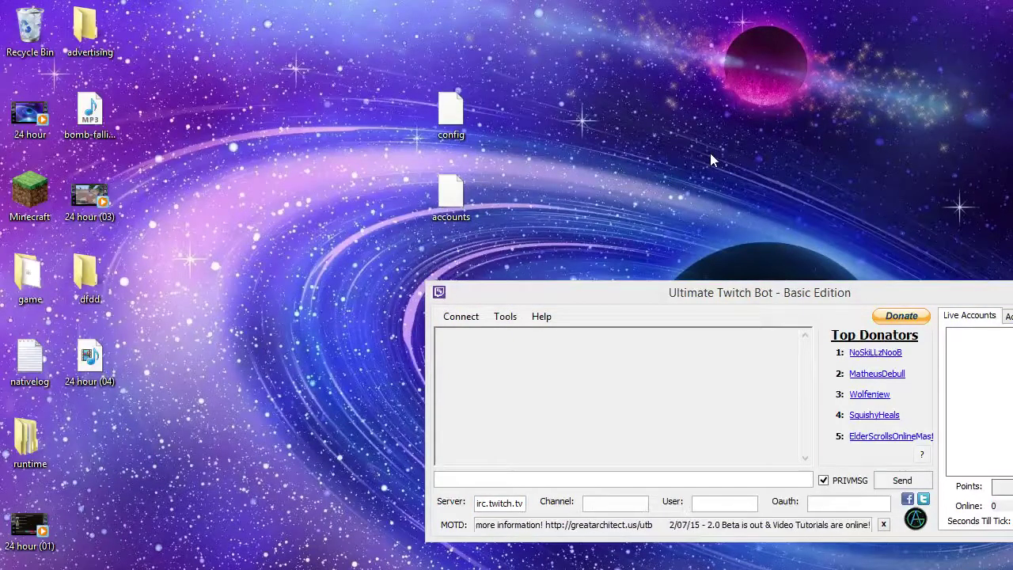
- Move the bot window top-right, connect to the channel, and inspect the irc.twitch.tv replies
drag(645, 290, 781, 69)
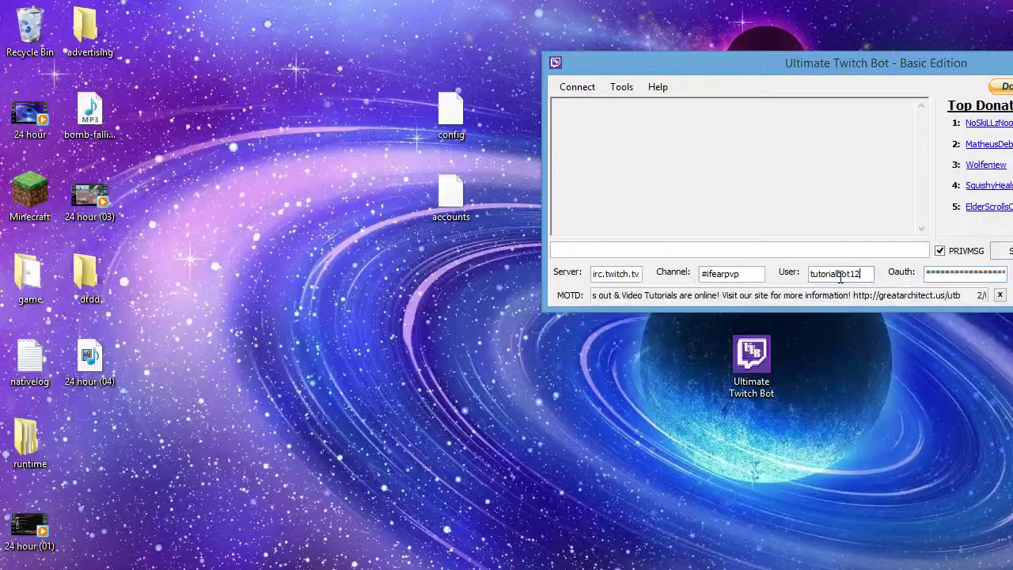
click(586, 87)
drag(692, 172, 572, 119)
click(572, 119)
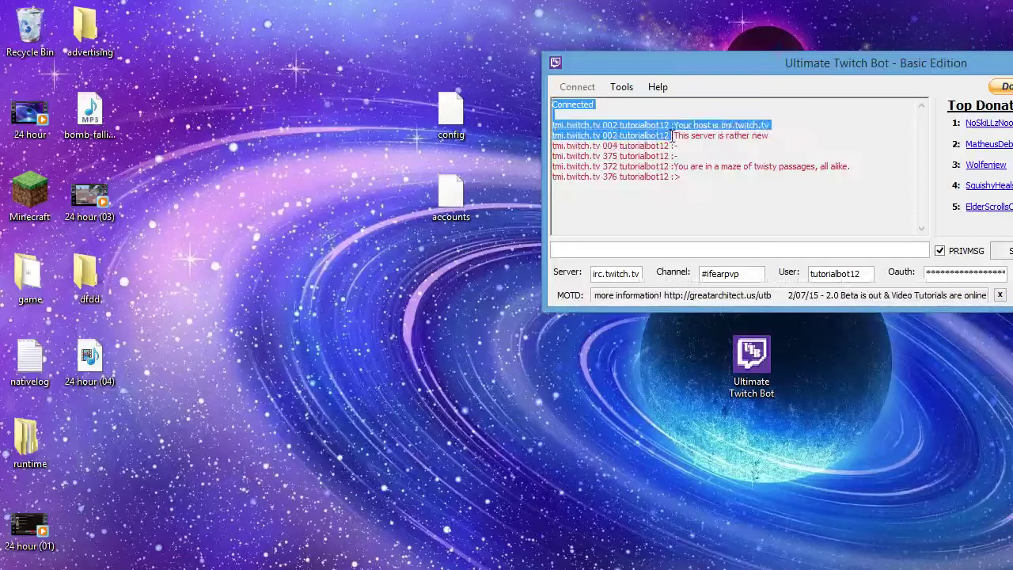
drag(690, 126, 728, 128)
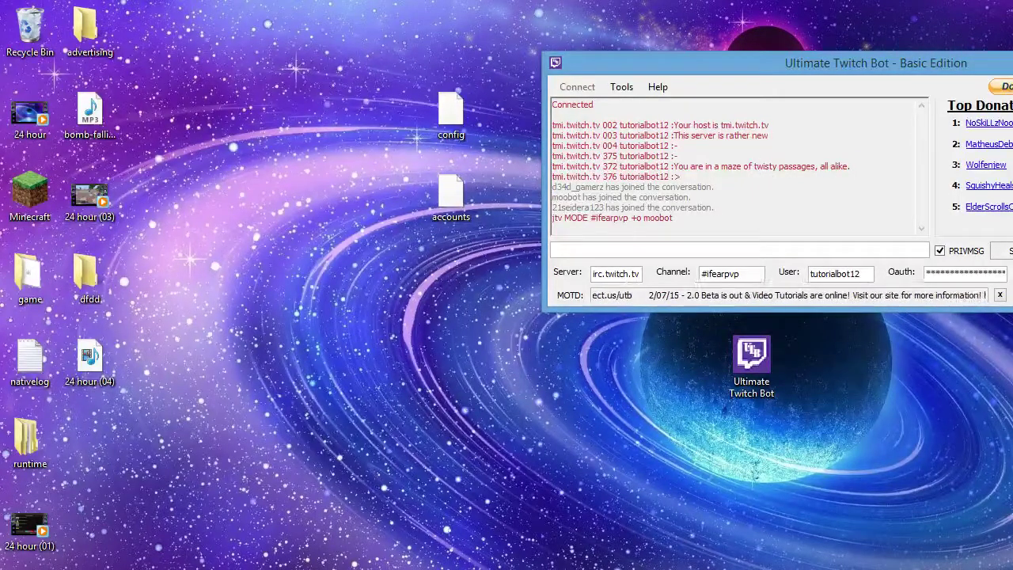
- Open Tools > Options and position the options window at screen centre
click(624, 89)
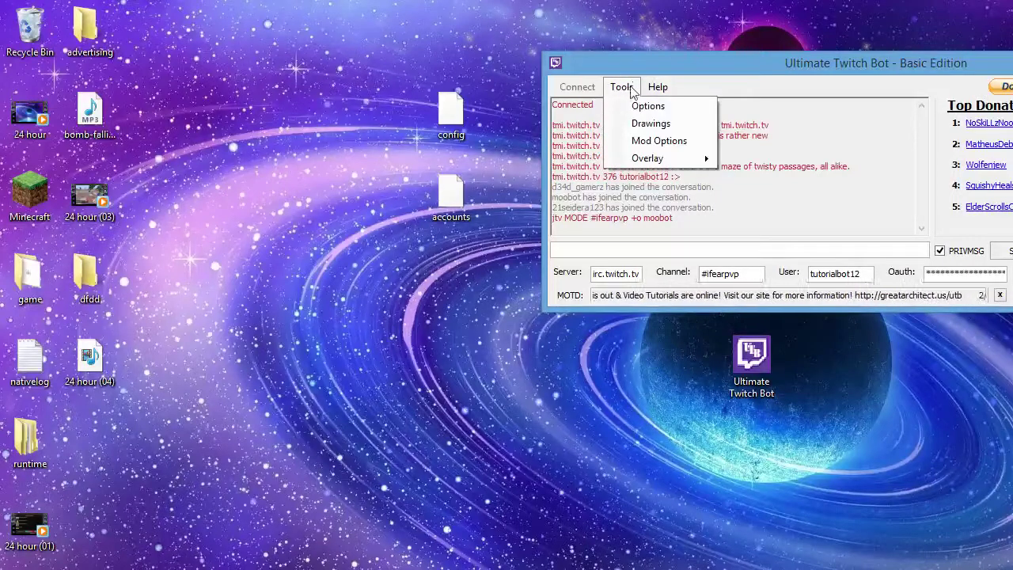
click(643, 105)
drag(252, 97, 685, 361)
drag(783, 63, 1011, 47)
drag(771, 355, 819, 167)
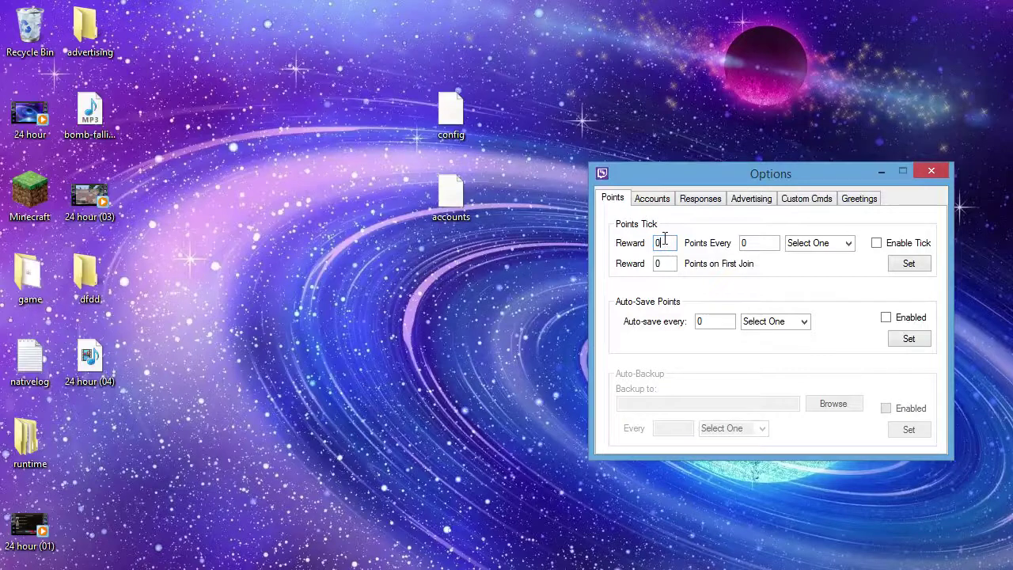
- Reward 1 point every 5 minutes with Enable Tick checked, and apply it
key(BackSpace)
key(BackSpace)
text(1)
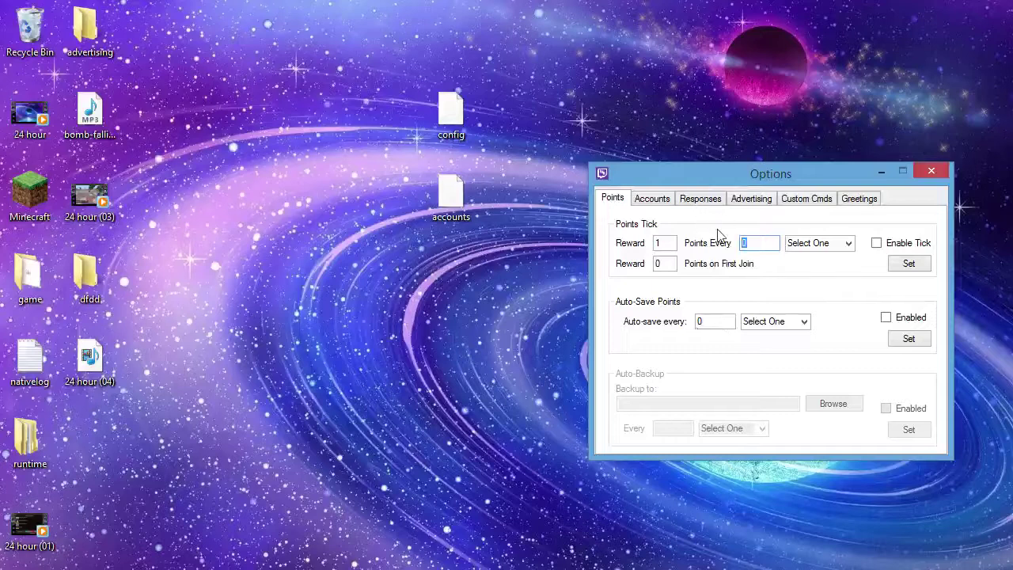
text(5)
key(Tab)
click(847, 245)
click(830, 275)
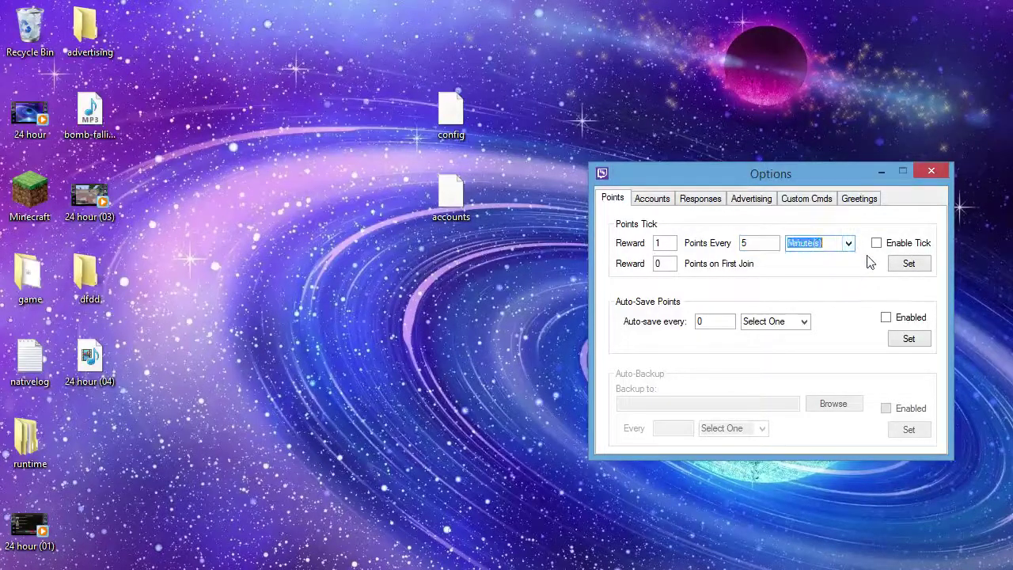
click(877, 243)
double_click(656, 265)
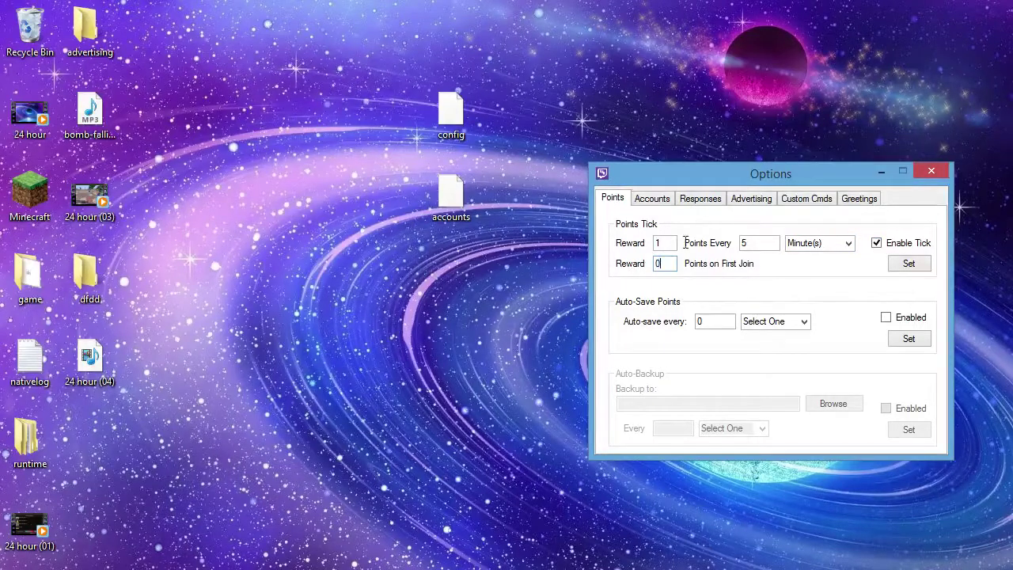
drag(676, 265, 645, 230)
click(924, 266)
- Enable points auto-save every 1 second and apply it
click(663, 266)
key(BackSpace)
text(1)
key(Tab)
click(803, 322)
click(783, 346)
click(803, 321)
click(795, 356)
click(802, 322)
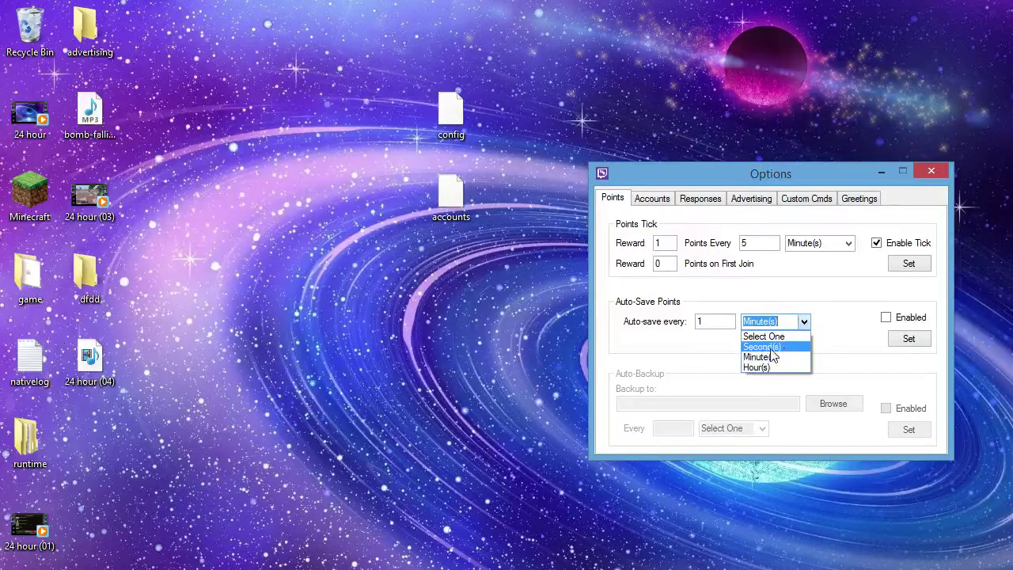
click(779, 345)
click(885, 317)
click(905, 341)
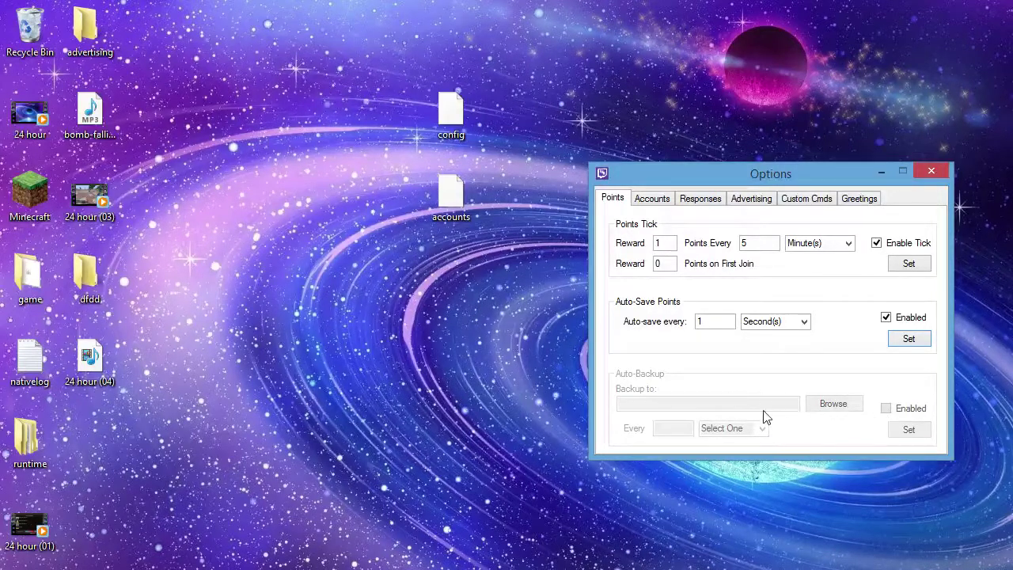
- Try Remove Points on the Accounts tab, dismiss the invalid entry error, then go to Responses
click(654, 198)
right_click(656, 224)
click(662, 307)
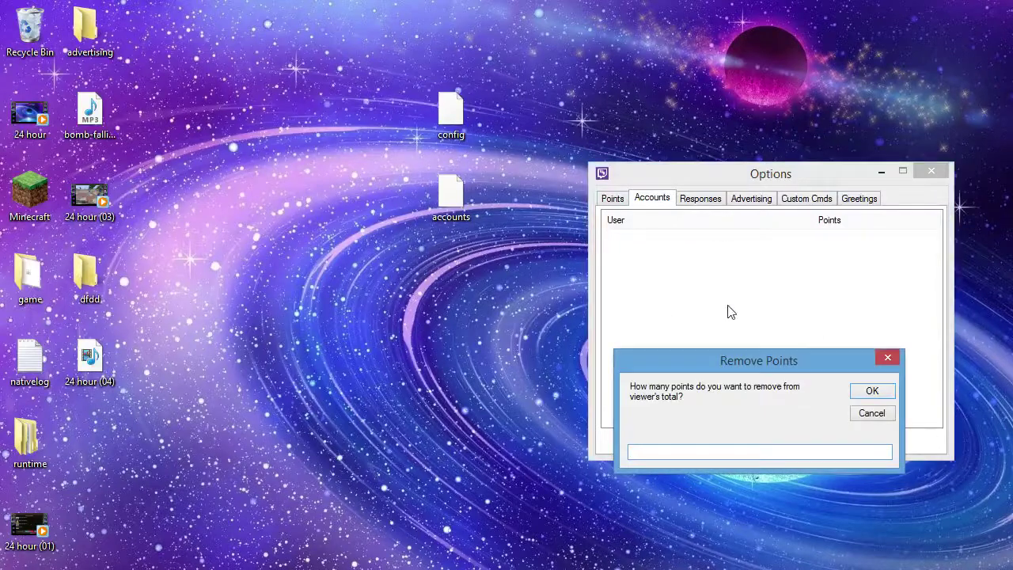
click(888, 363)
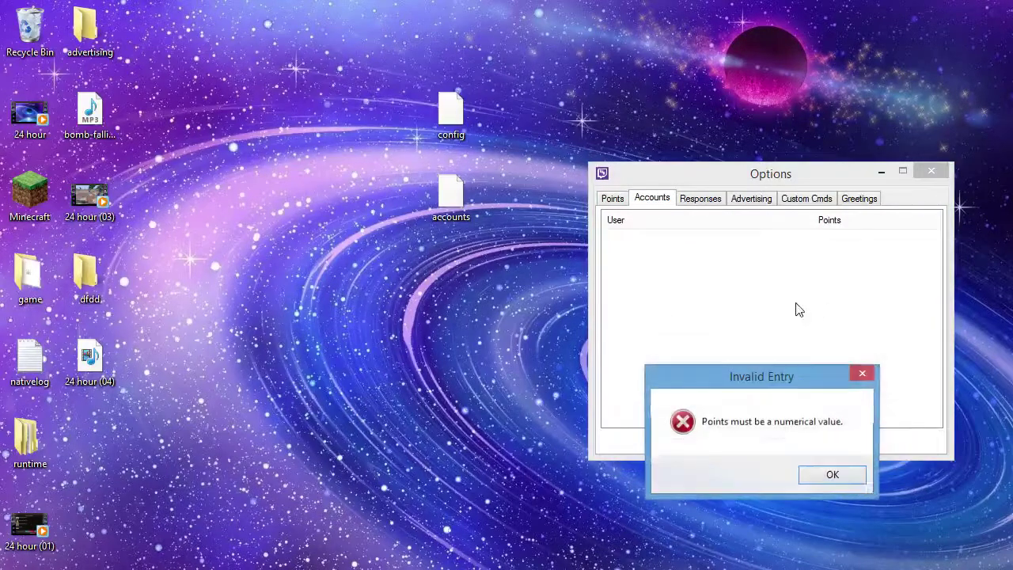
click(831, 474)
right_click(742, 304)
click(672, 335)
click(704, 201)
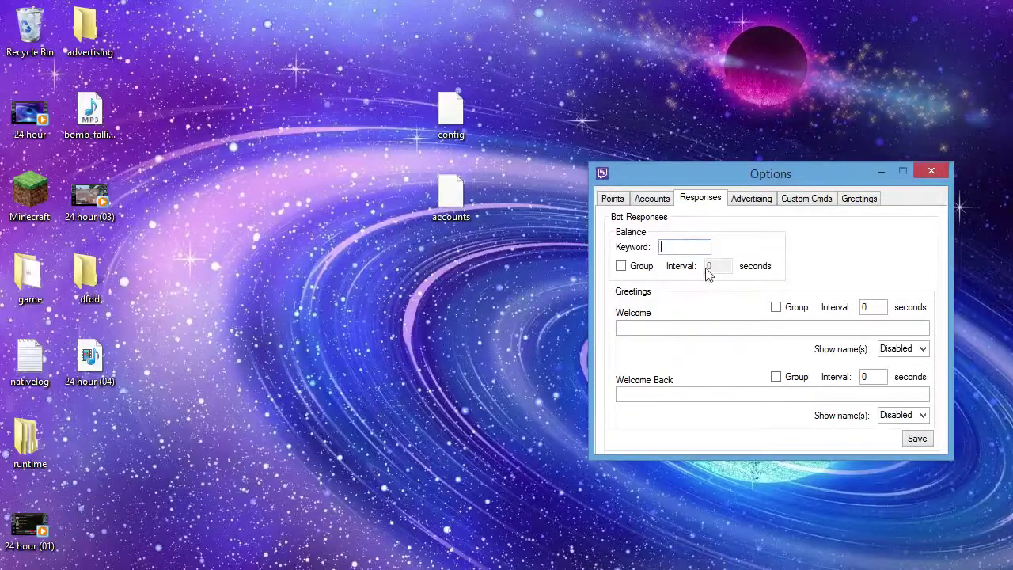
- Set !bal as the balance keyword and show viewer names before the welcome greeting
click(666, 246)
click(633, 268)
click(632, 266)
click(922, 349)
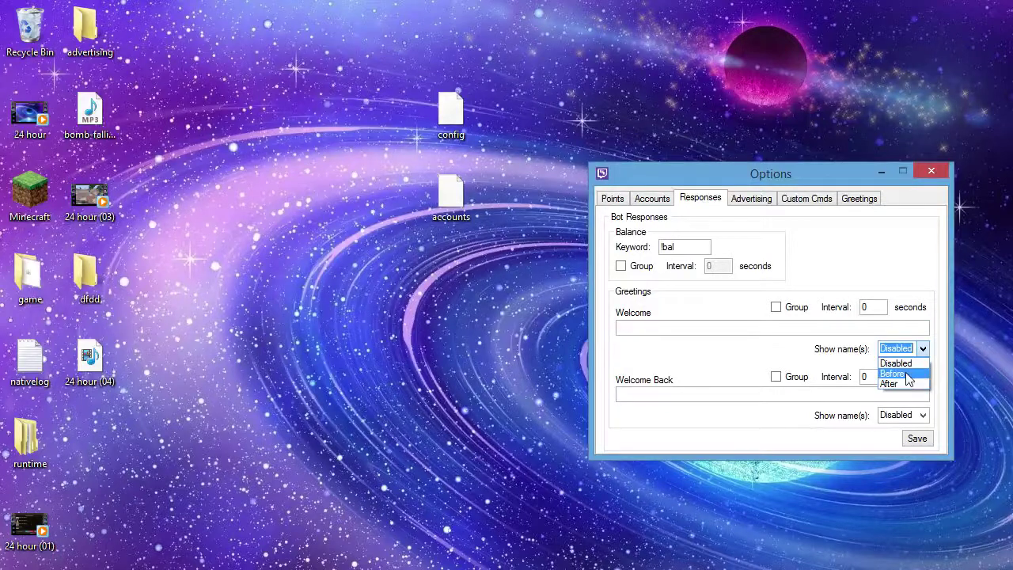
click(907, 375)
- Enter the greetings 'Welcome to the stream :D' and 'Welcome back to the stream :D'
click(700, 326)
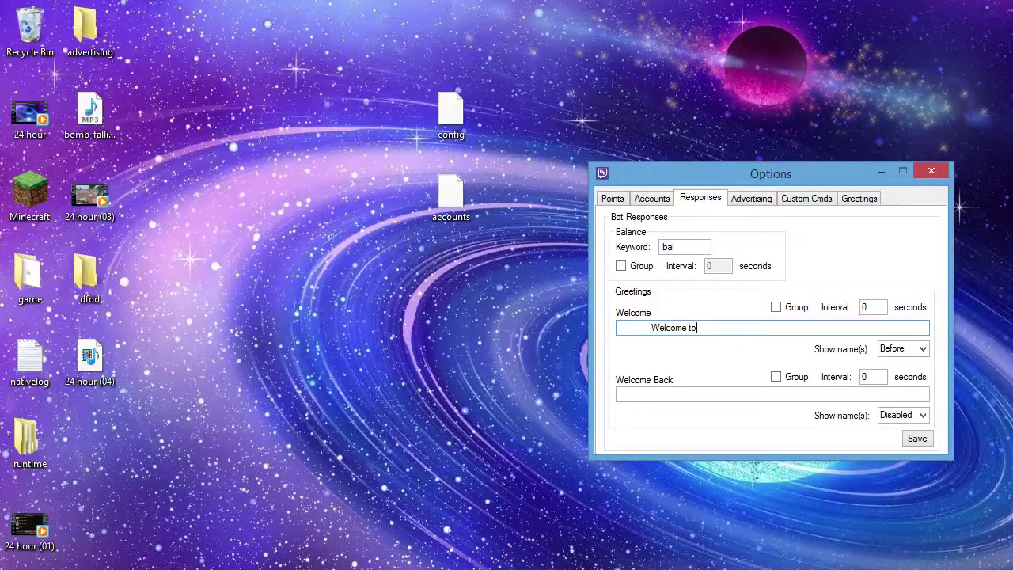
text(Welcome to the stream :D)
click(653, 394)
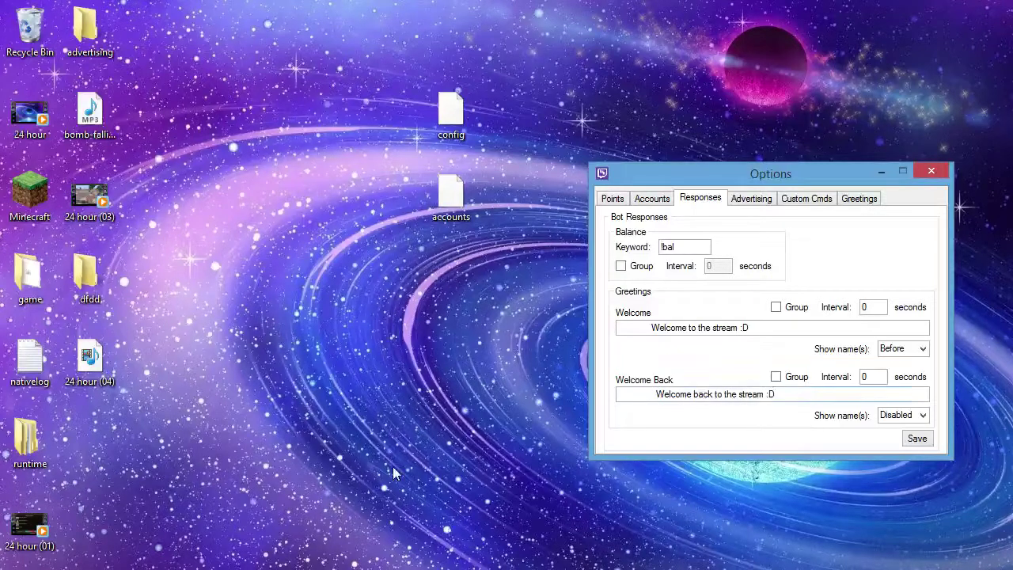
click(913, 412)
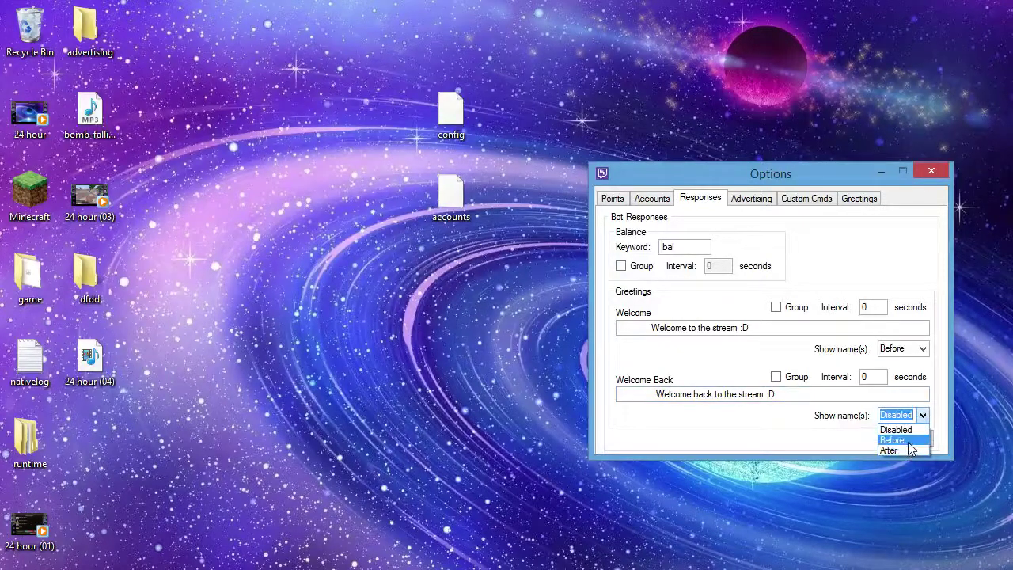
- Show names Before the Welcome Back message, save, and create a new ad named Tips
click(908, 440)
click(916, 440)
click(759, 200)
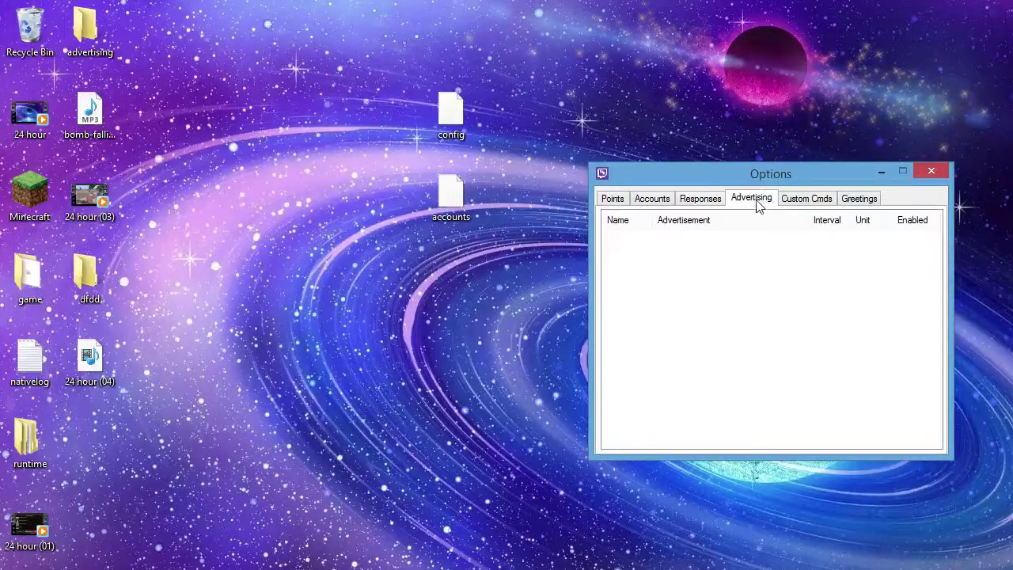
right_click(815, 273)
click(825, 278)
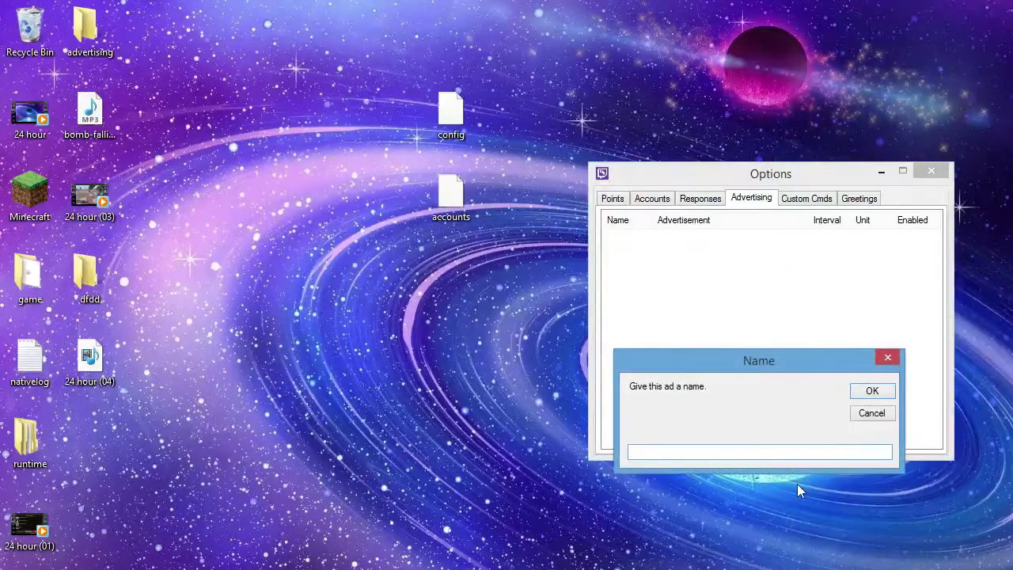
click(800, 451)
key(Return)
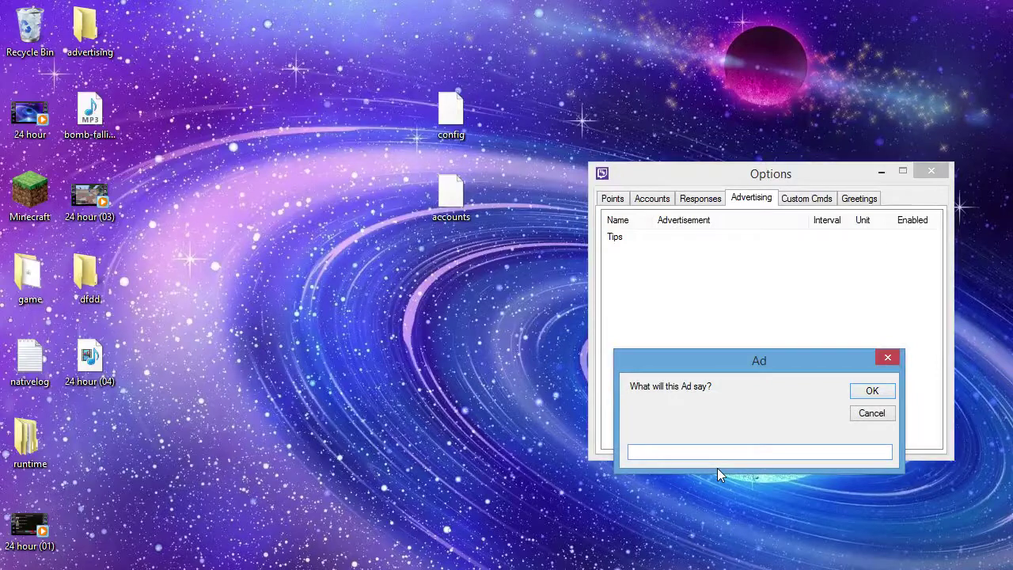
- Give the Tips ad the text 'This is a tutorial', a 15-hour interval, and enable it
text(This is a tutorial)
key(Return)
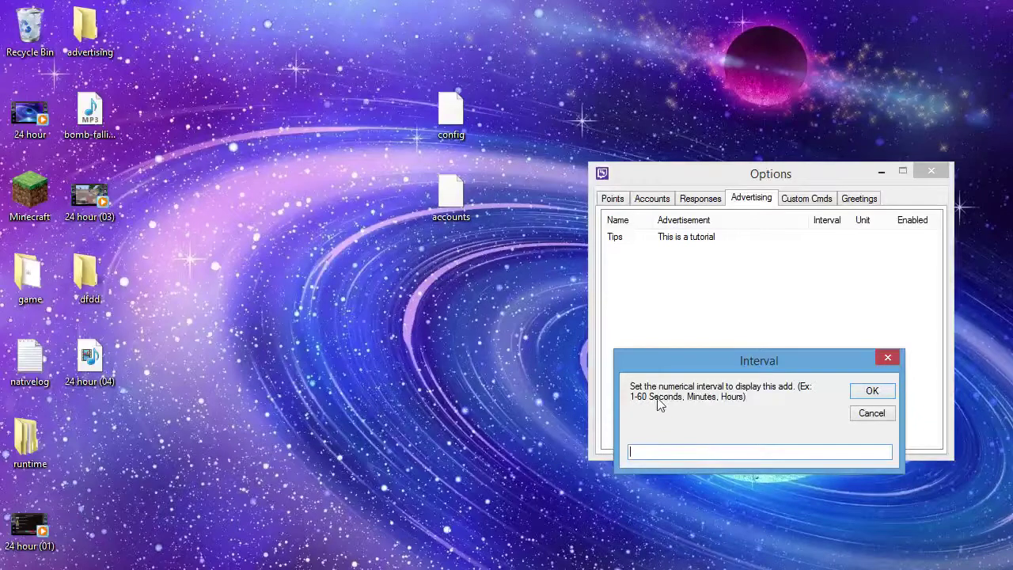
text(10)
text(5)
key(Return)
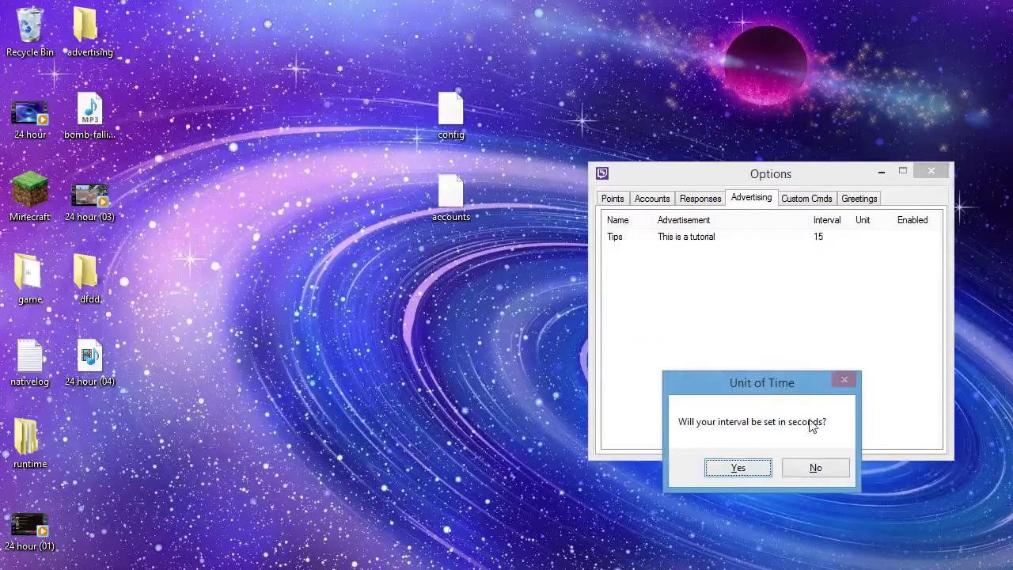
click(815, 470)
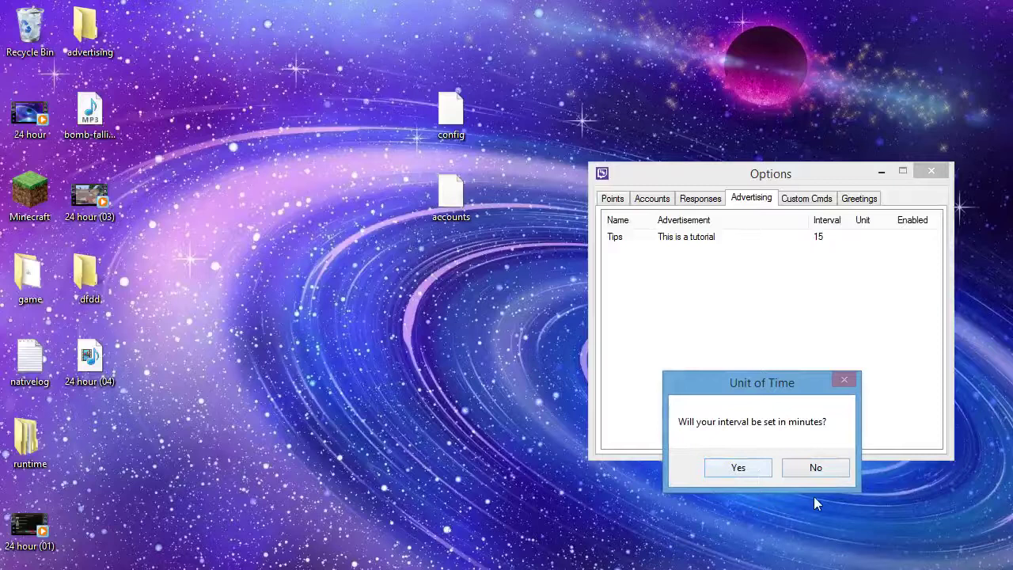
click(810, 472)
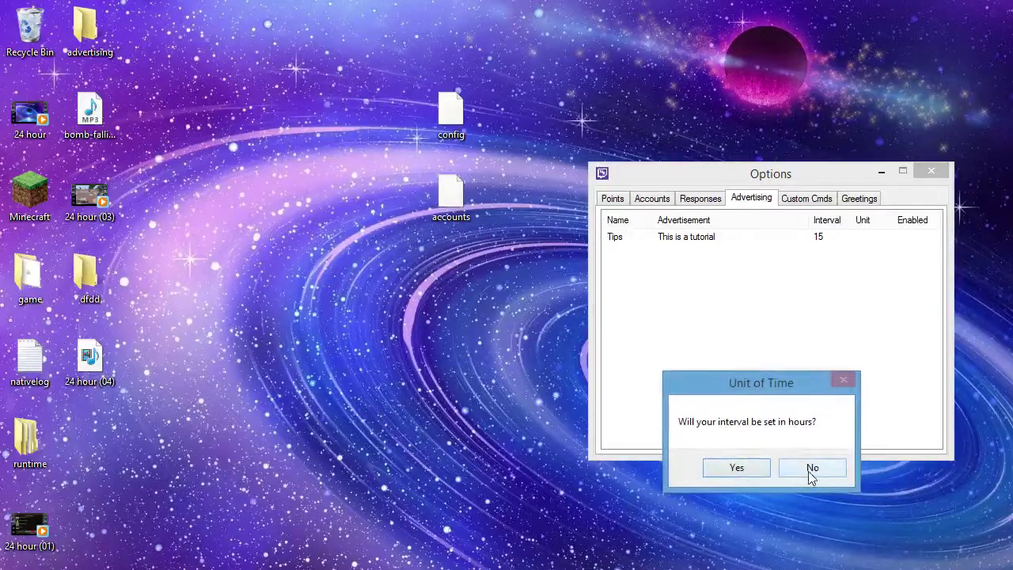
click(766, 462)
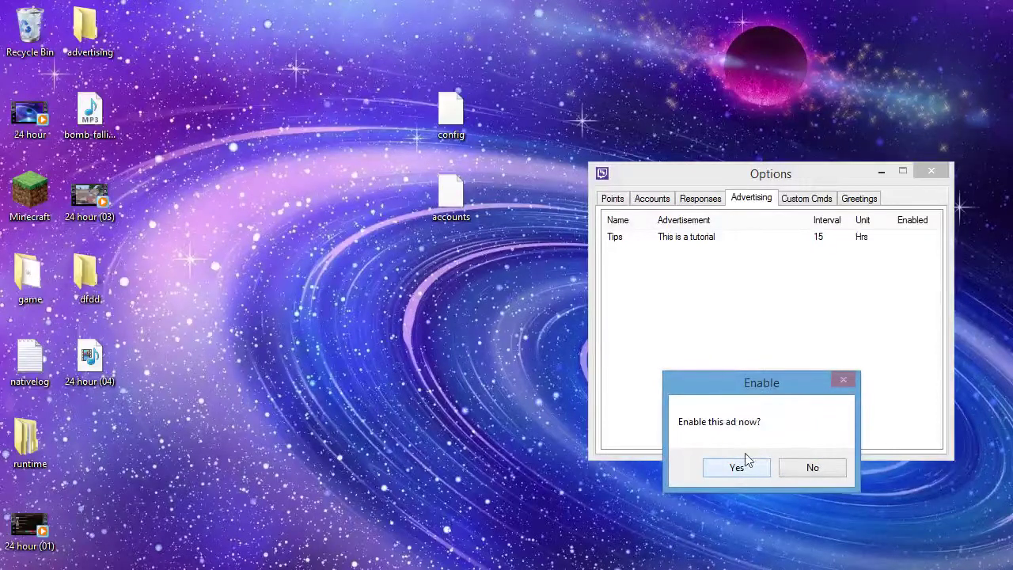
click(736, 466)
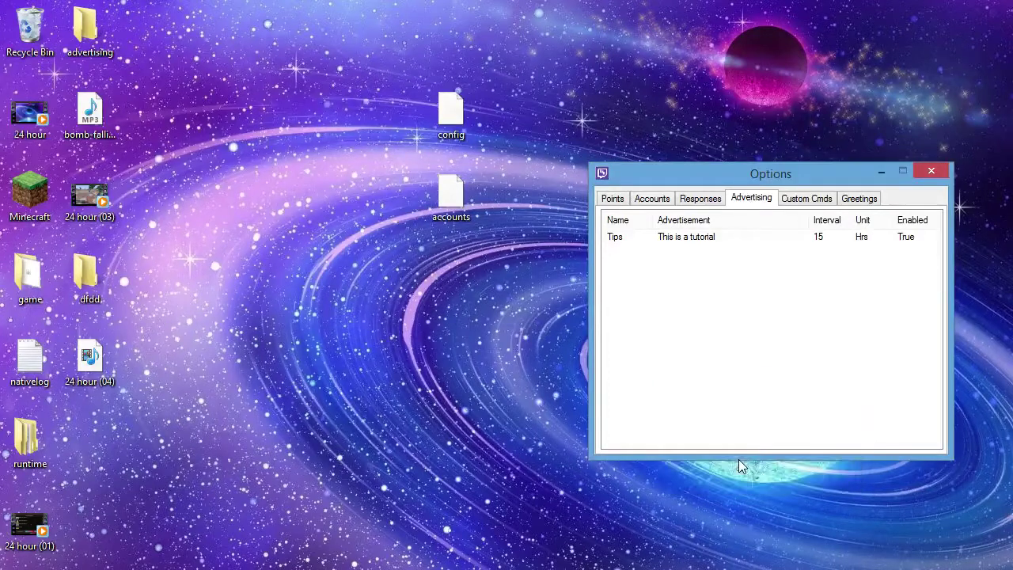
- Add a custom command !ip that replies with play.opcraft.net
click(797, 201)
right_click(797, 249)
click(820, 259)
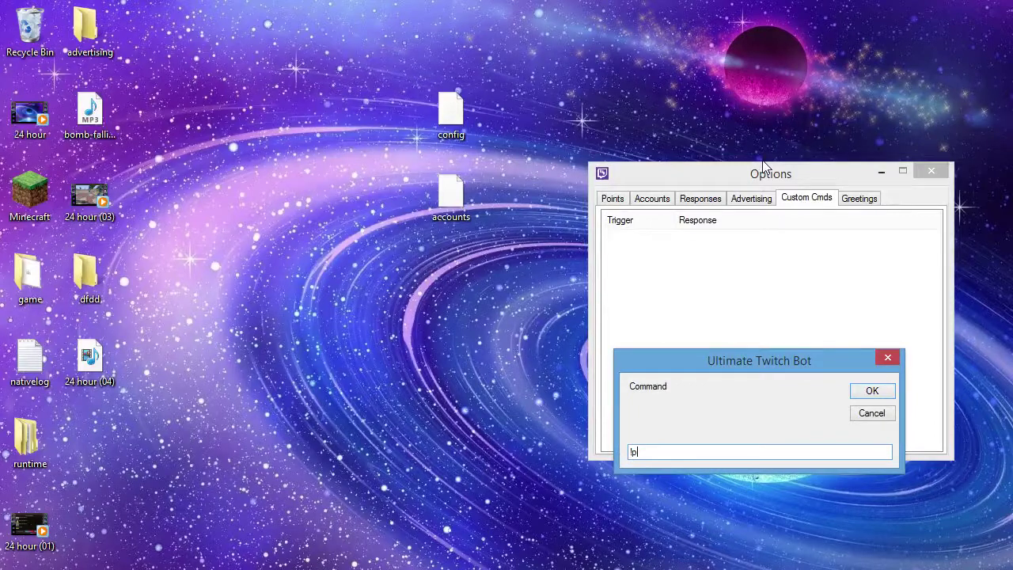
text(!ip)
key(Return)
text(play.opcraft.net)
key(Return)
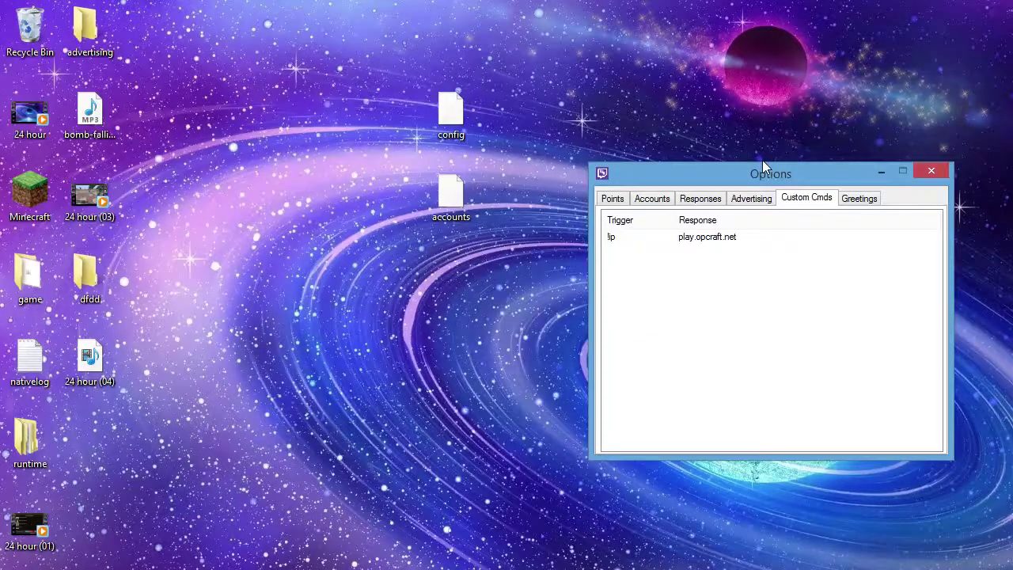
- Add a greeting for the channel owner's username: 'OMG [username] has joined all bow down!'
click(852, 206)
right_click(756, 313)
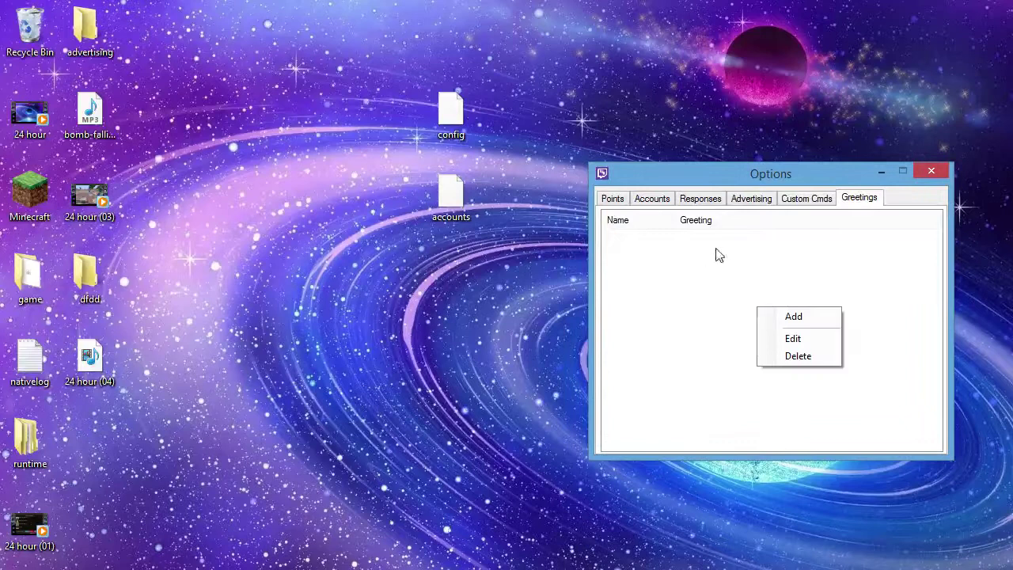
click(810, 318)
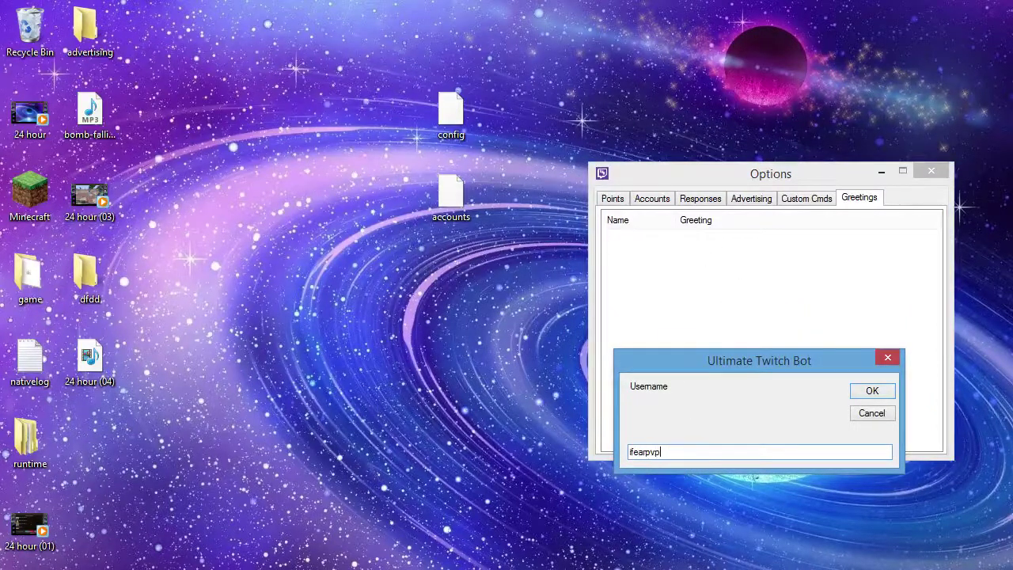
key(Return)
text(OMG ifearpvp has)
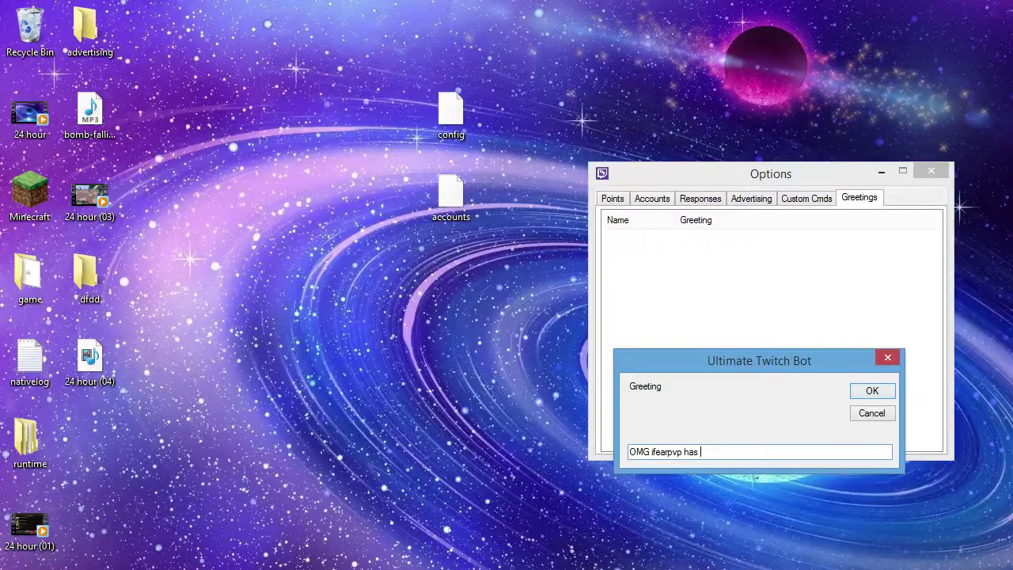
text( joined all bow down!)
key(Return)
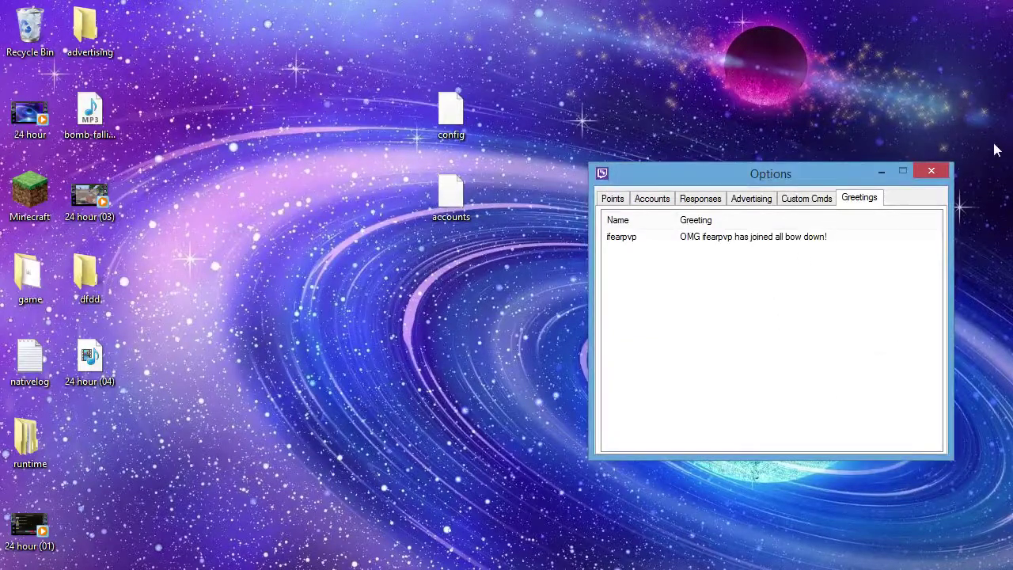
- Close Options, move the bot window on-screen, and load the channel owner's twitch.tv page
click(931, 171)
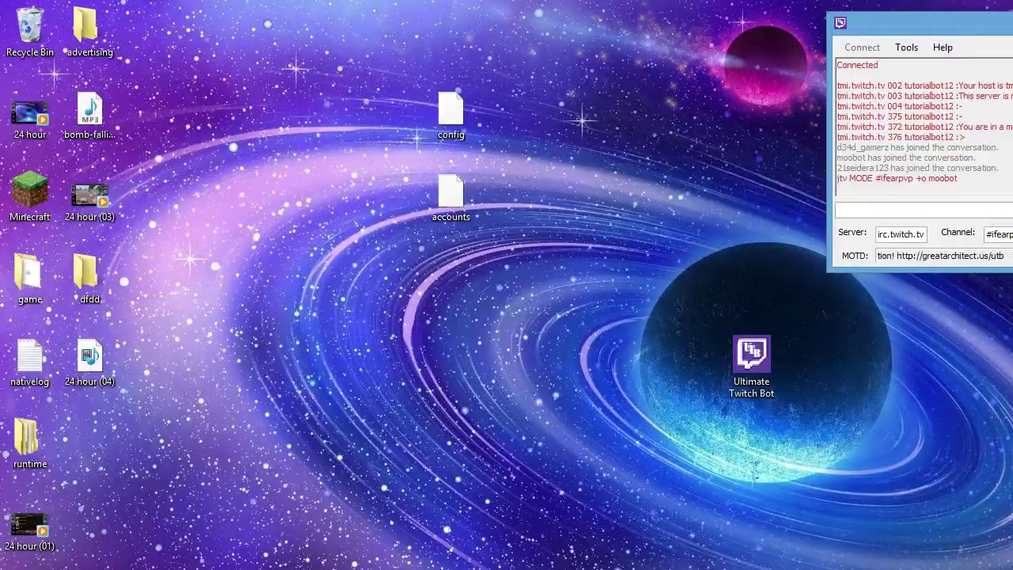
drag(950, 24, 709, 92)
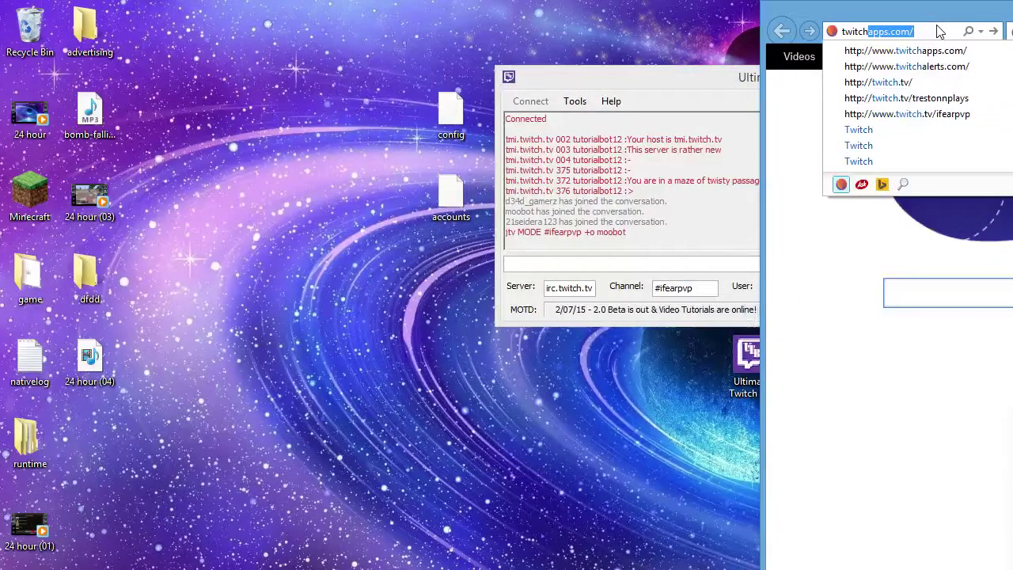
text(.tv/ifearpv)
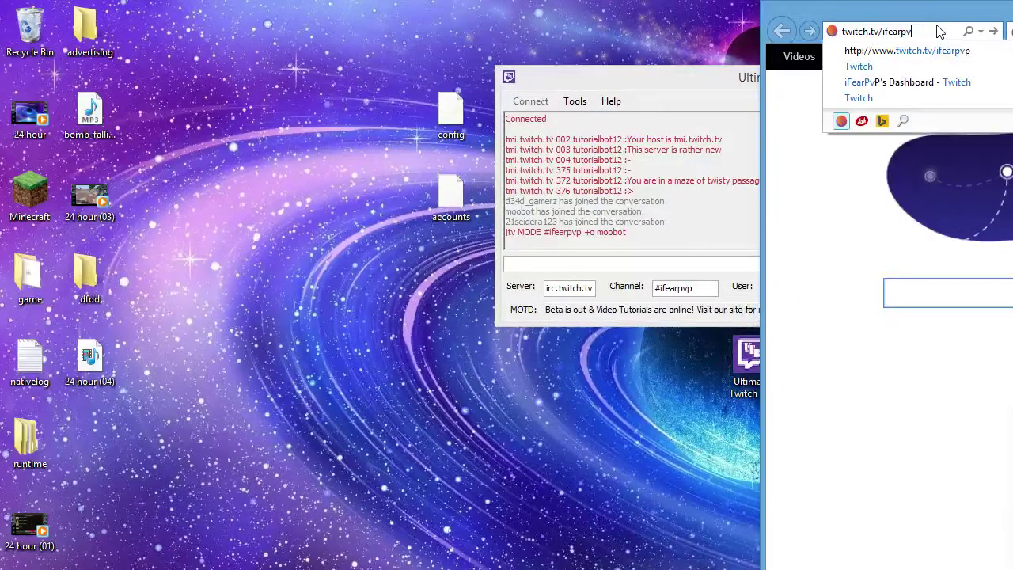
key(Return)
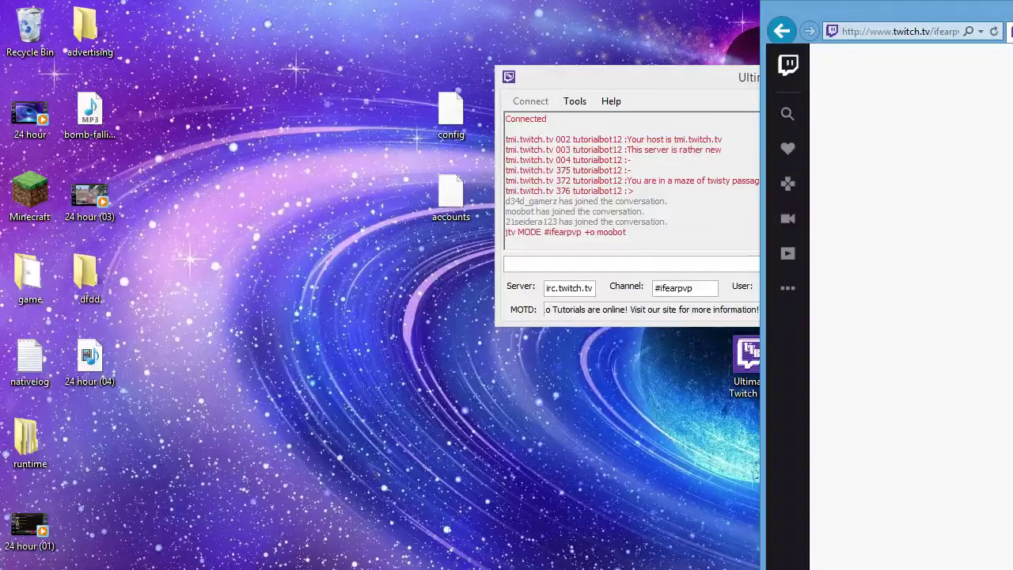
- Maximize the browser, log out of the bot account, and sign in with the channel owner's username
double_click(923, 7)
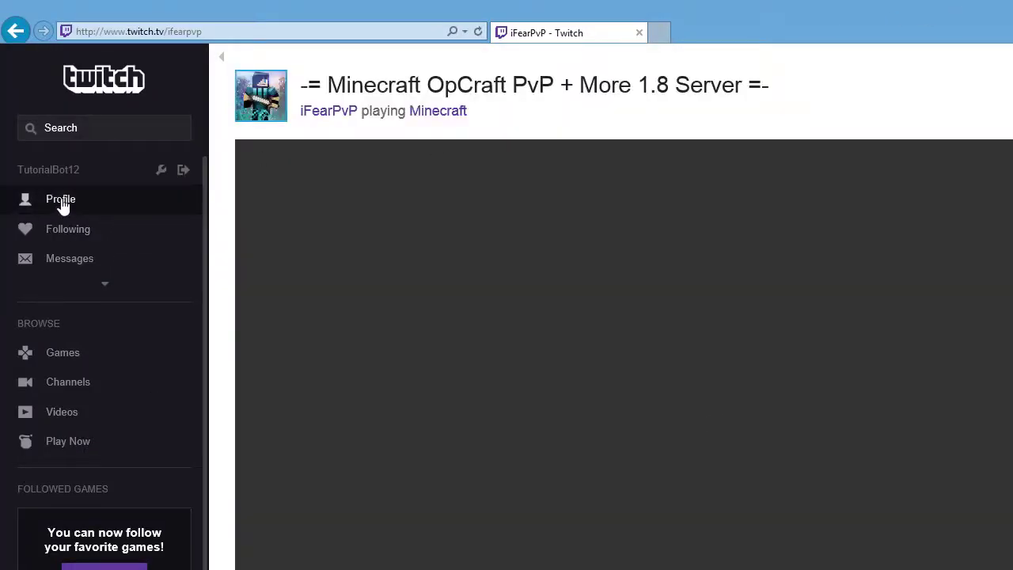
click(182, 173)
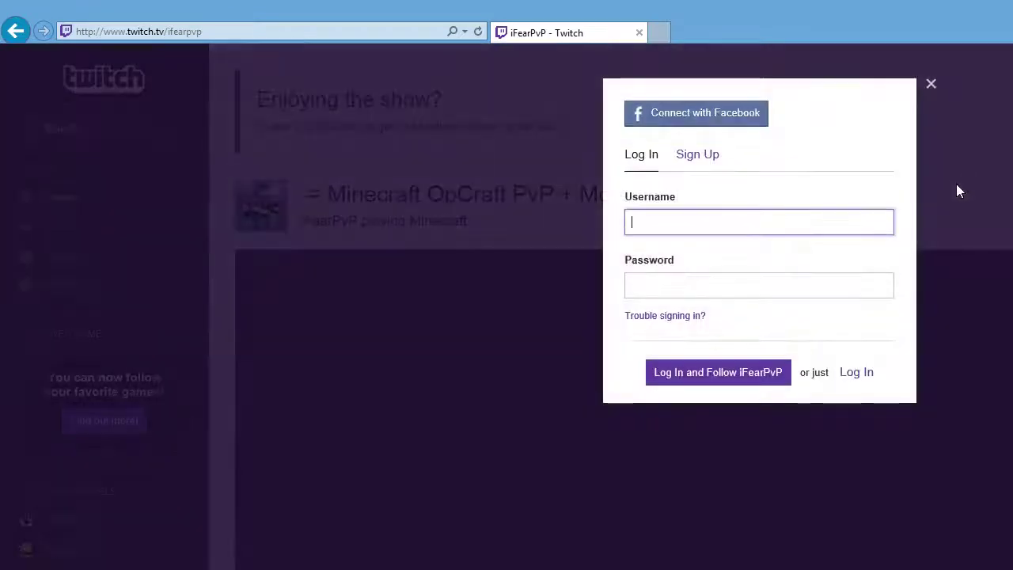
text(ifearpvp)
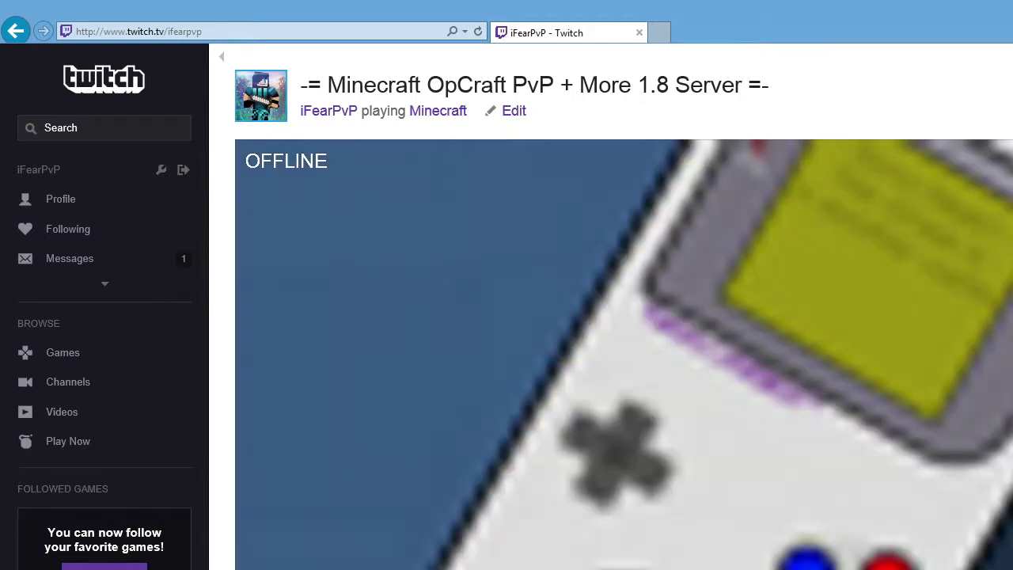
key(alt+Tab)
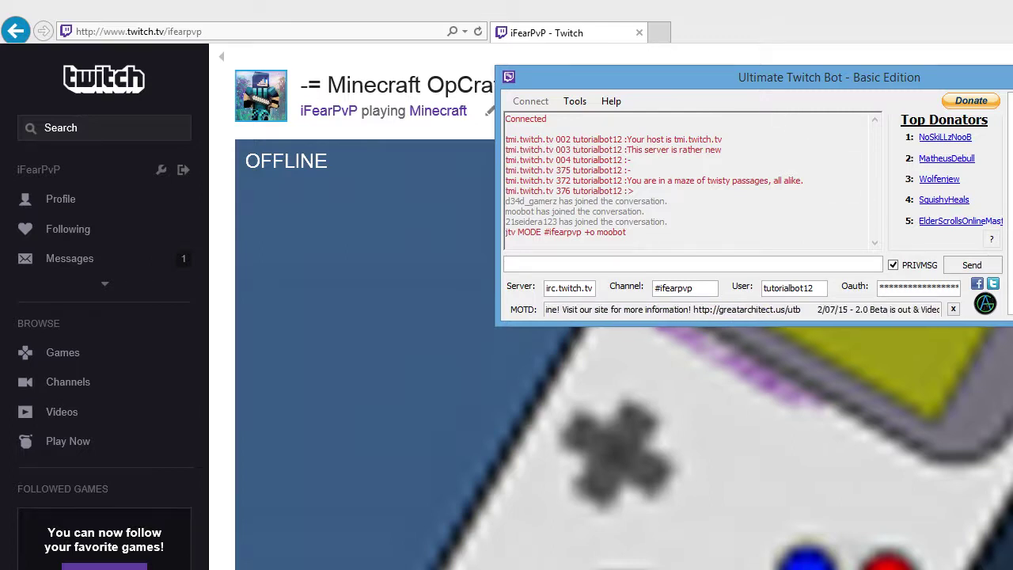
- Confirm the channel owner's 'hi' message and a join notice appear in the bot's chat log
key(alt+Tab)
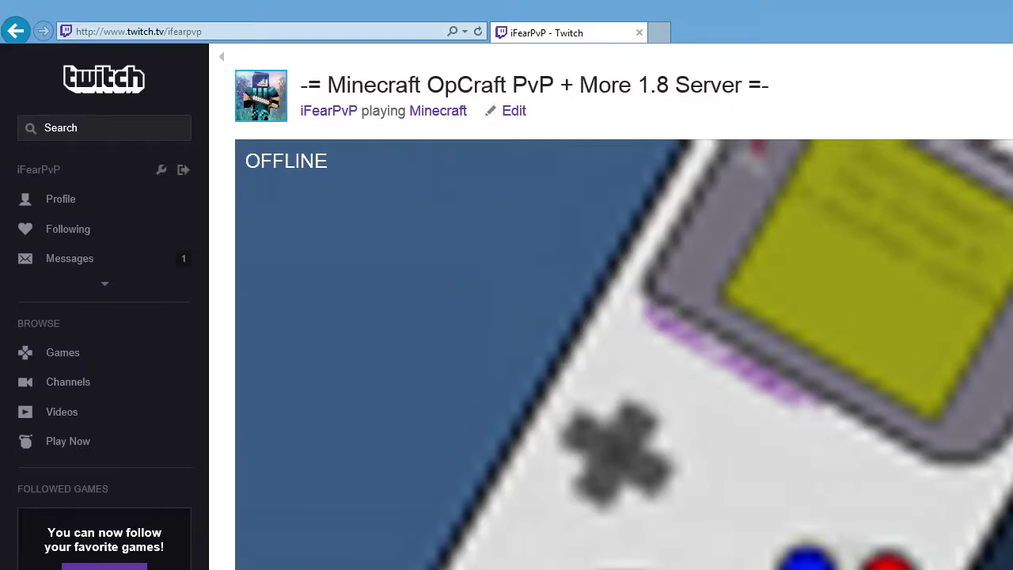
key(alt+Tab)
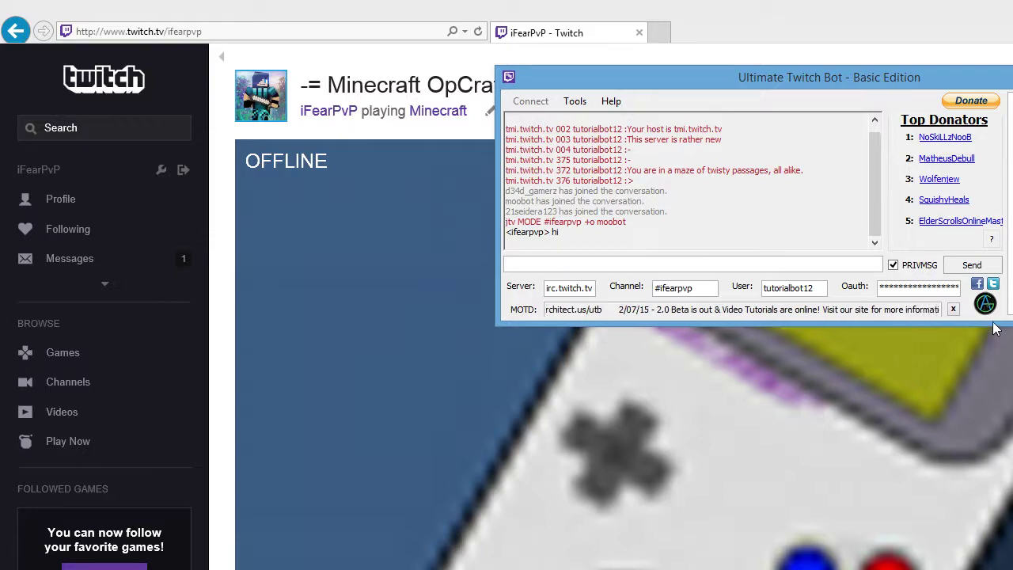
triple_click(597, 231)
click(596, 244)
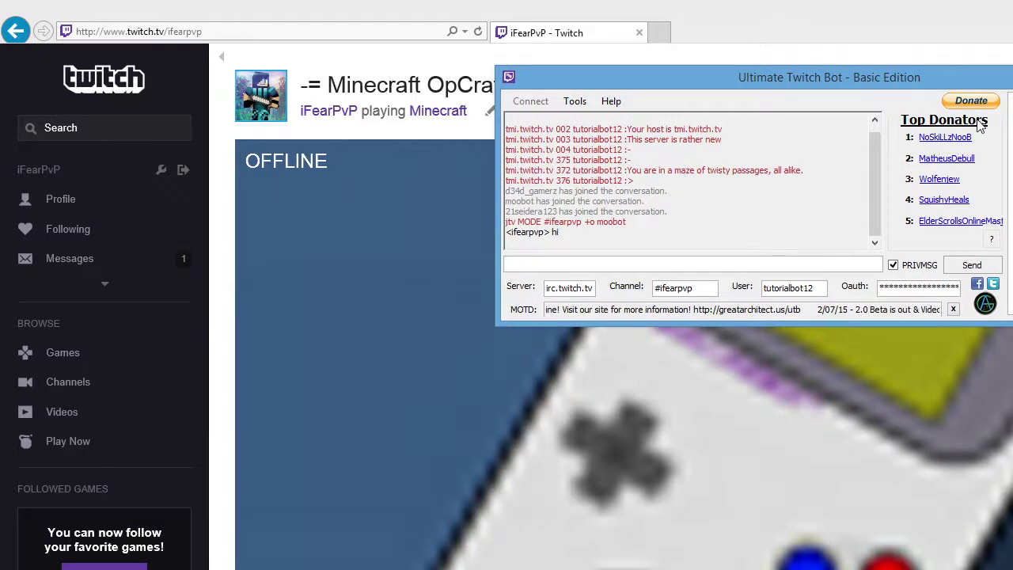
drag(757, 209, 607, 184)
click(608, 184)
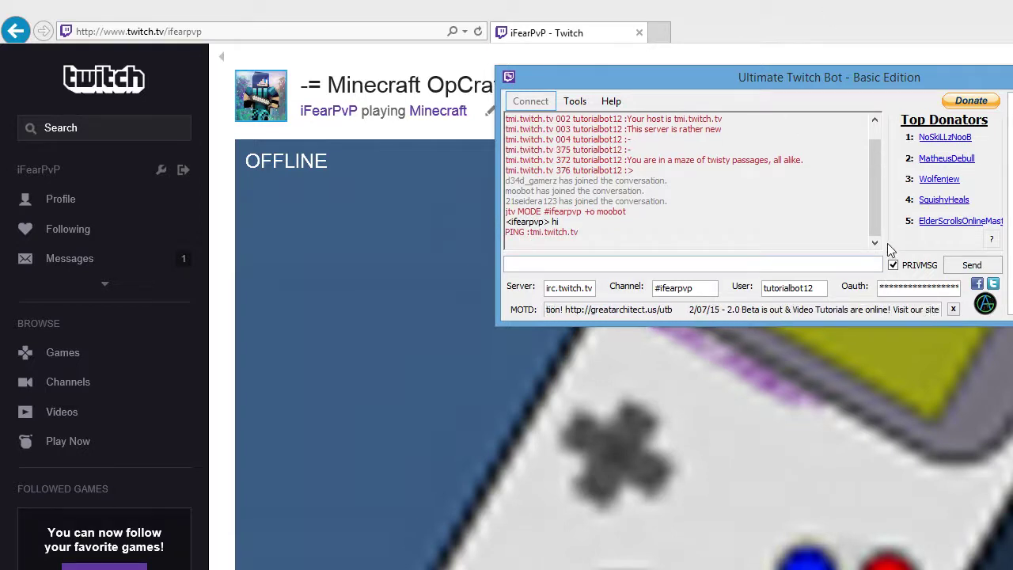
click(574, 101)
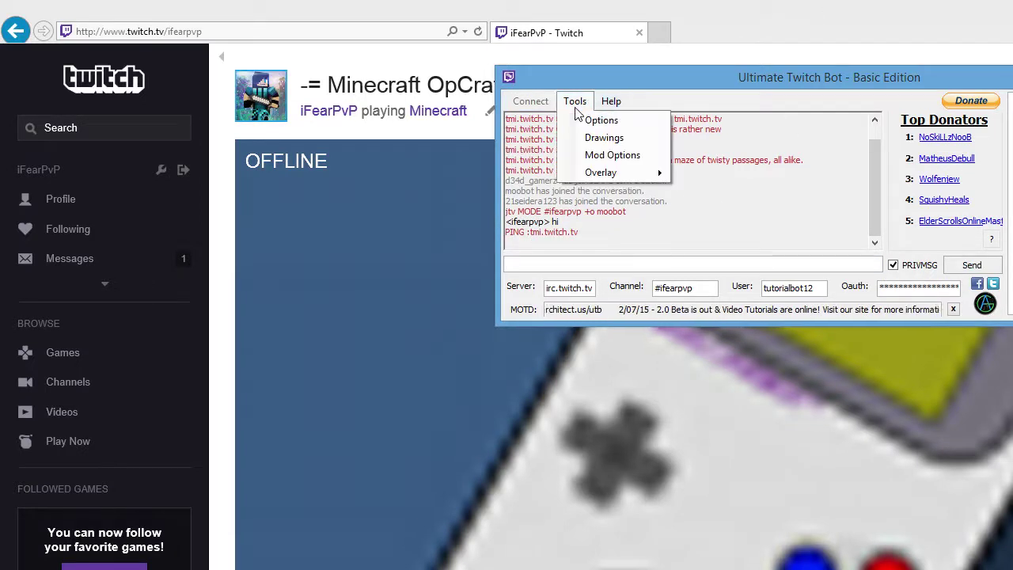
click(607, 119)
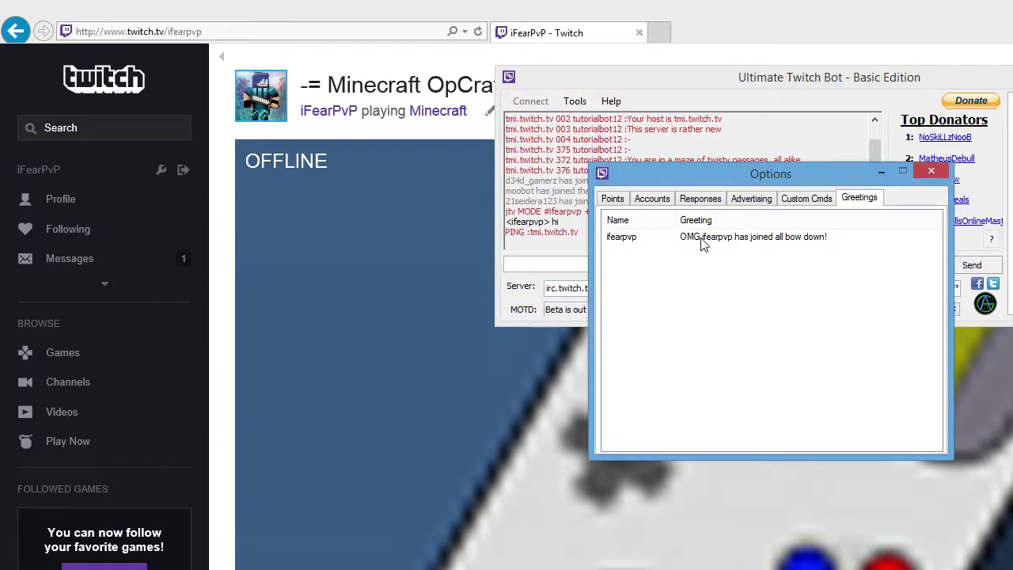
click(806, 198)
drag(806, 177, 905, 218)
click(848, 240)
click(783, 242)
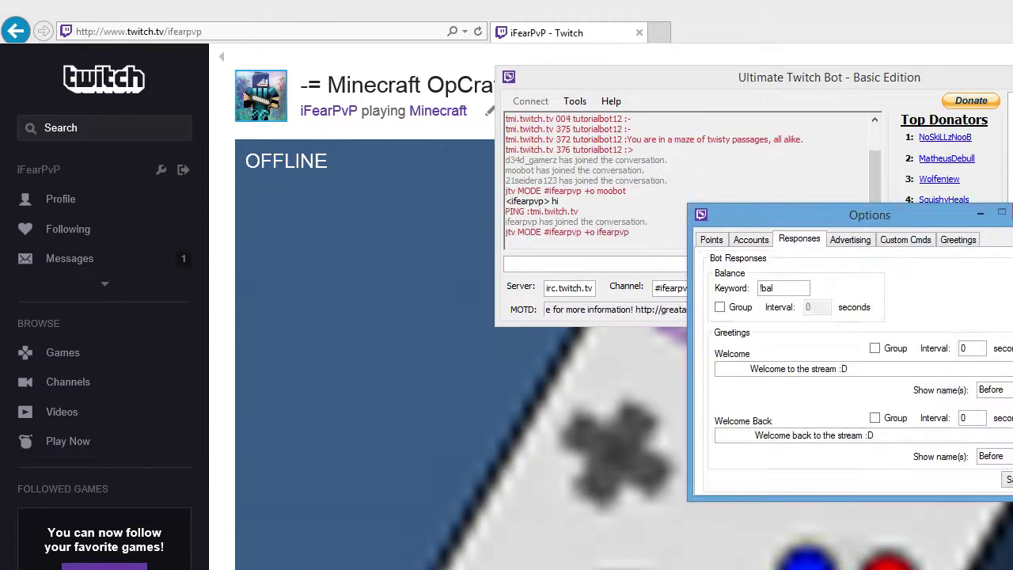
key(alt+Tab)
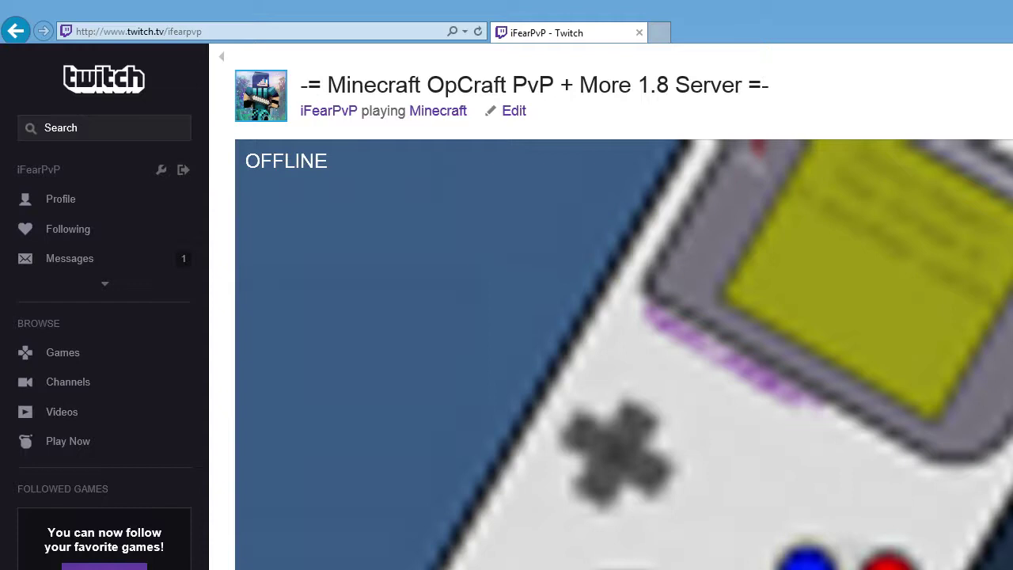
key(alt+Tab)
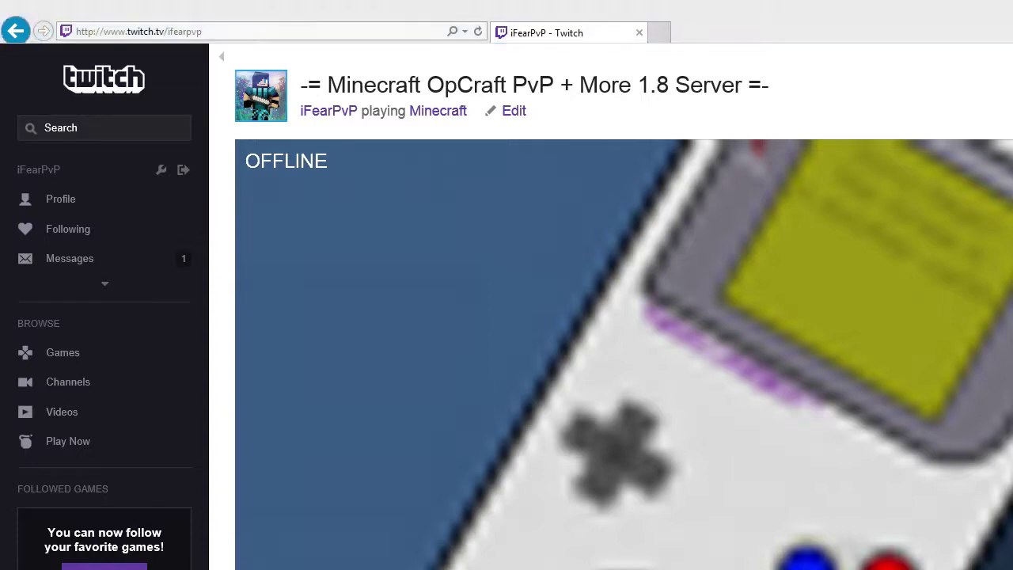
key(alt+Tab)
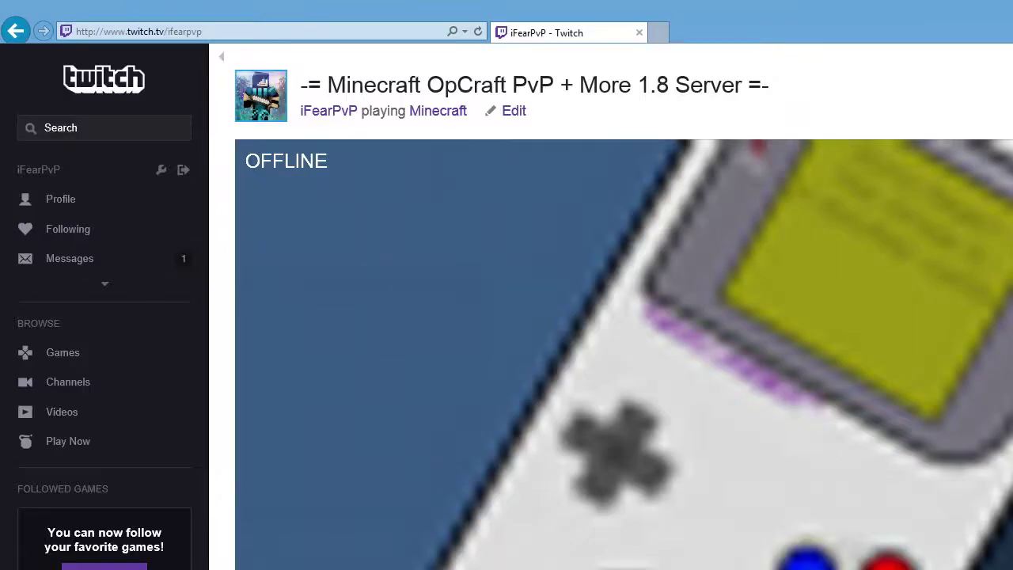
key(alt+Tab)
click(762, 242)
click(793, 242)
drag(881, 368, 716, 369)
click(892, 369)
drag(893, 368, 712, 368)
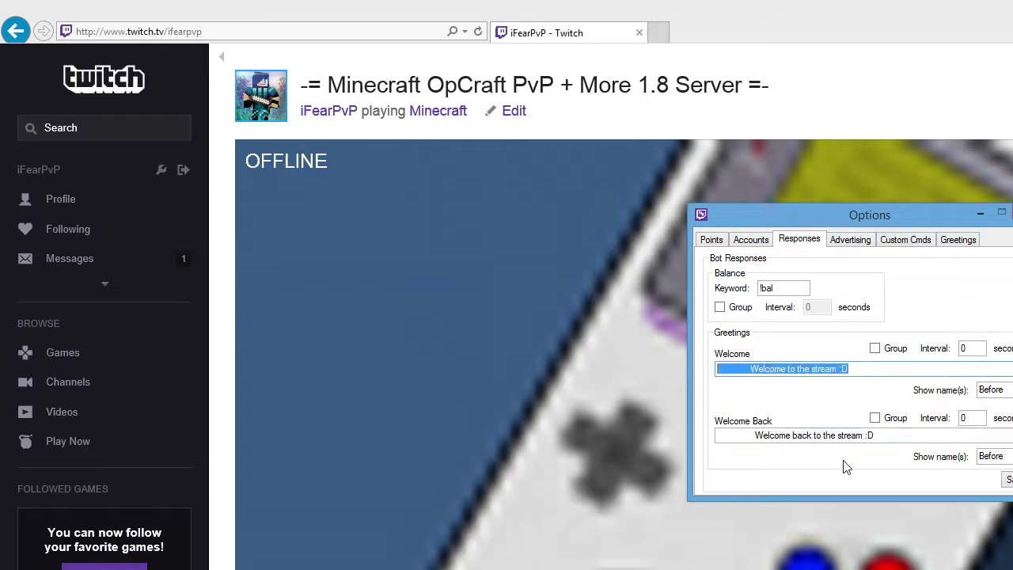
click(882, 435)
drag(894, 435, 1008, 430)
drag(877, 435, 742, 437)
key(Return)
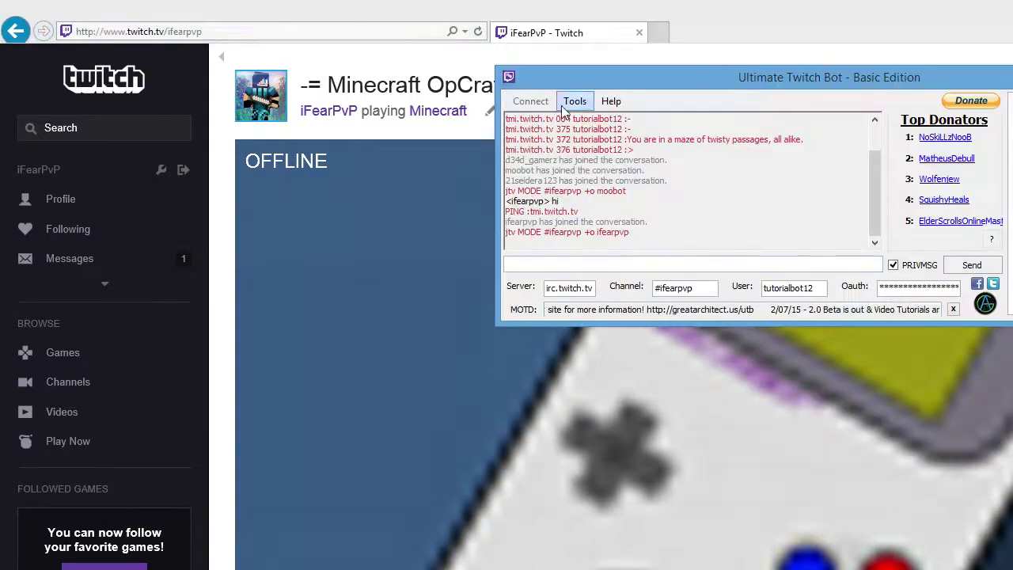
- Browse the Tools and Help menus, close them, and minimize the Ultimate Twitch Bot window
click(563, 105)
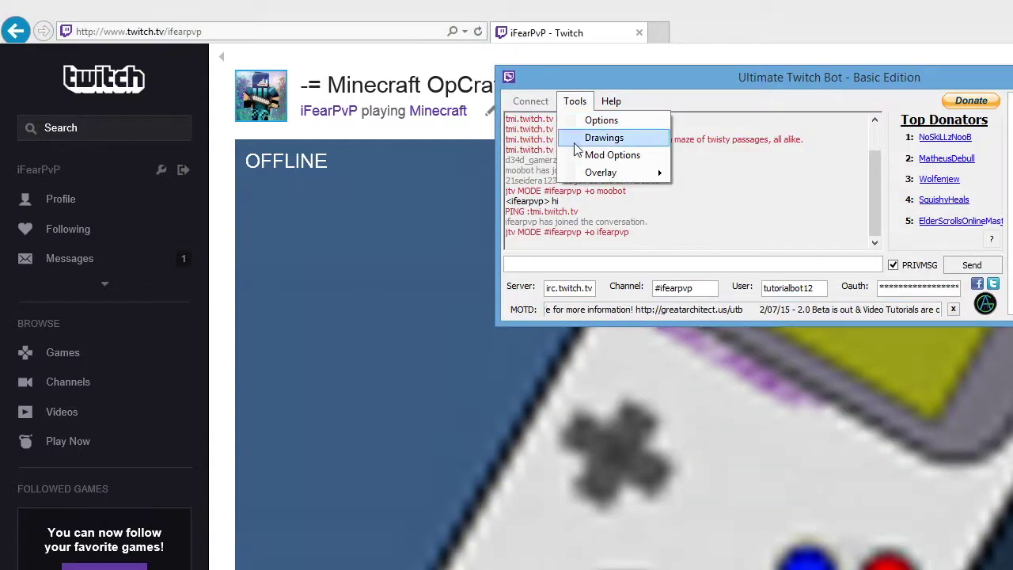
mouse_move(590, 174)
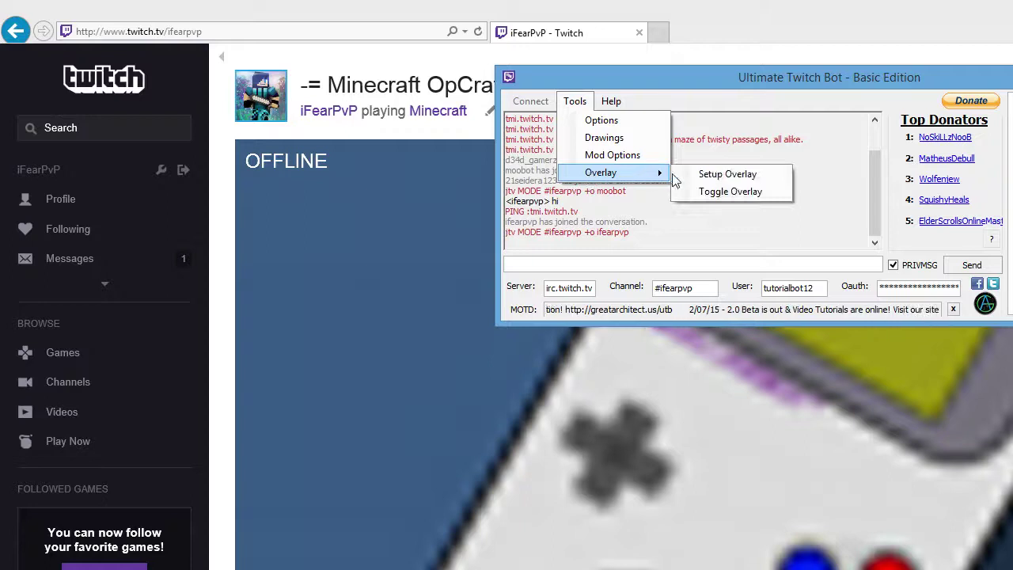
mouse_move(611, 100)
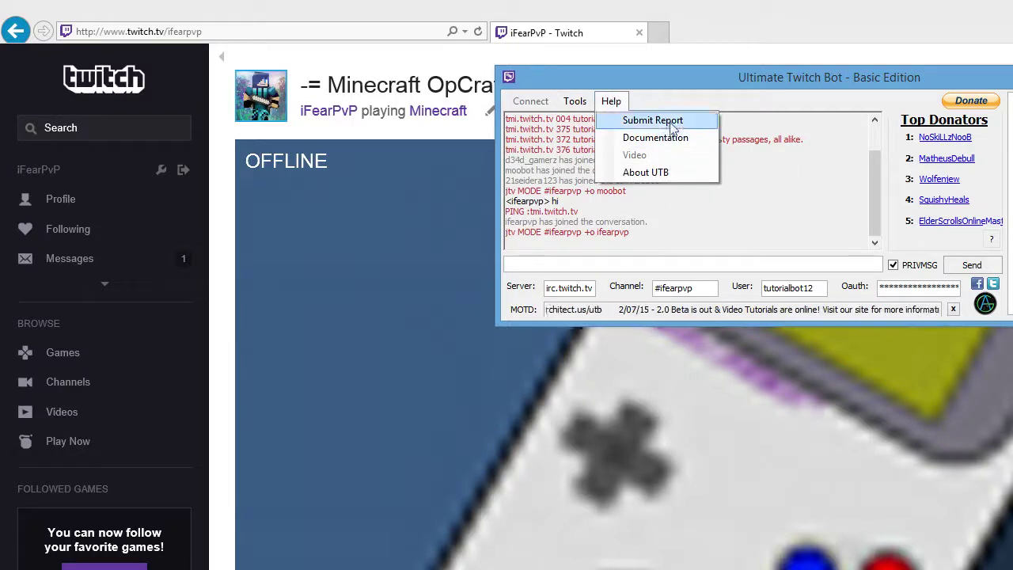
click(700, 93)
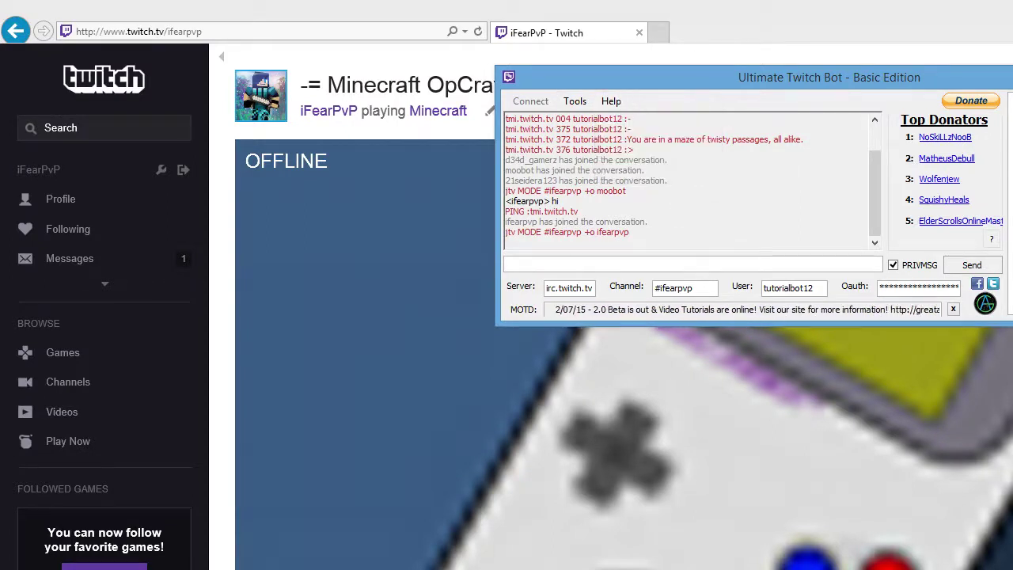
click(1001, 77)
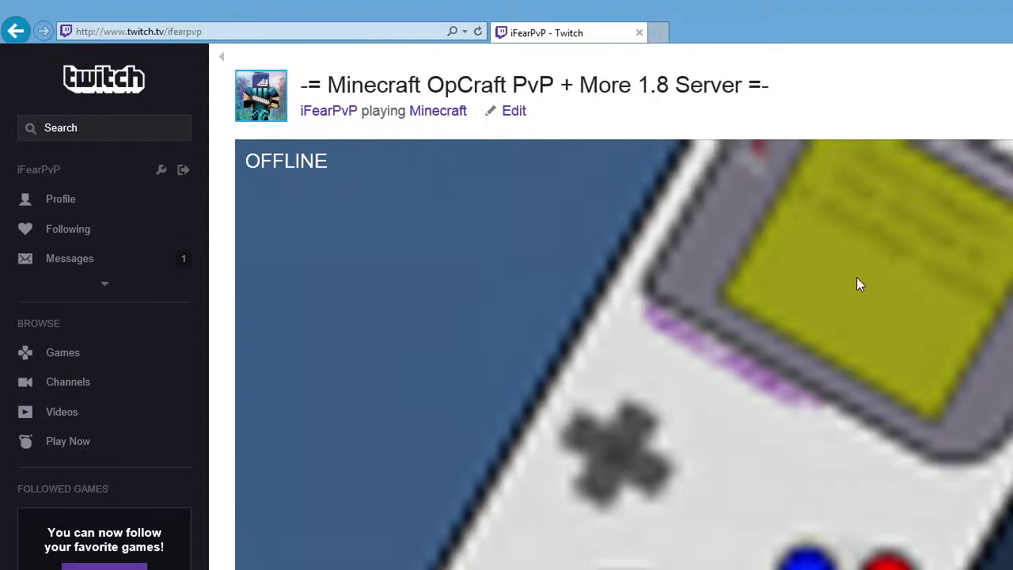